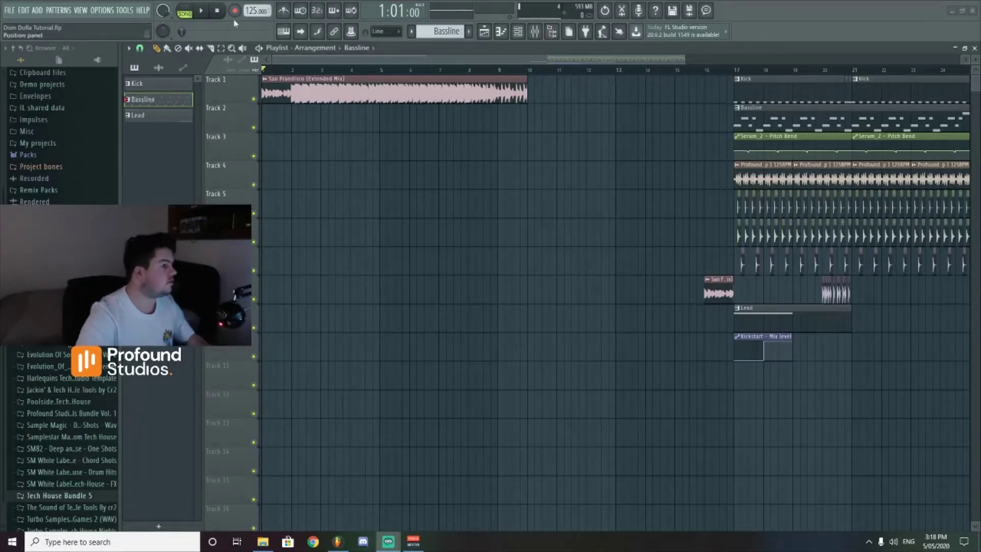
Step: Play the San Francisco reference clip from the start, and play the recreated drop from bar 16
left_click(202, 13)
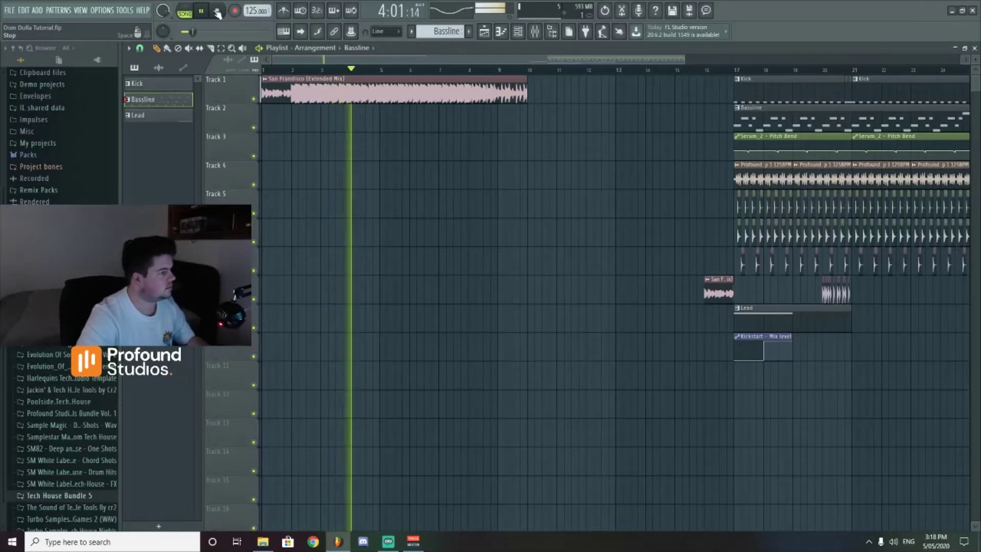
left_click(220, 12)
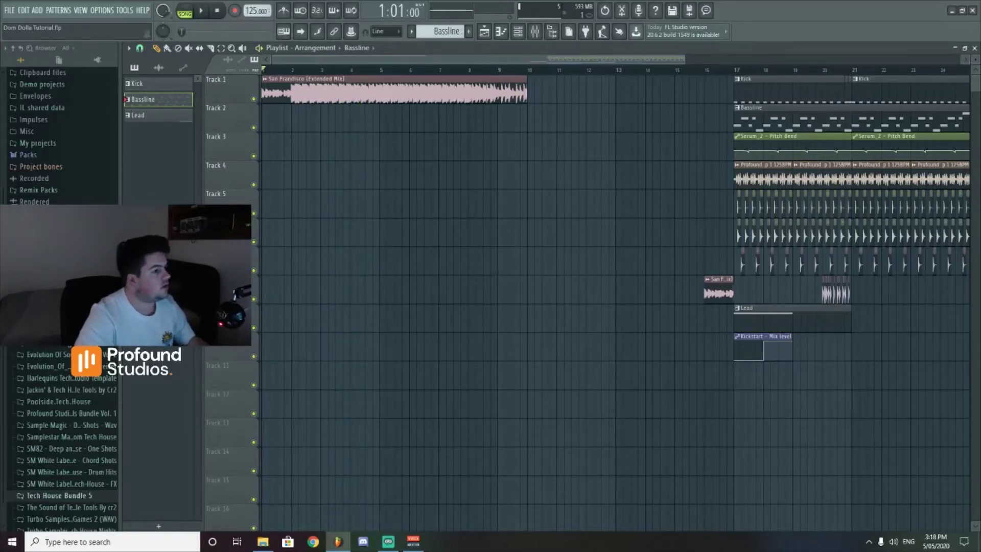
left_click_drag(273, 59, 487, 59)
left_click_drag(683, 59, 764, 59)
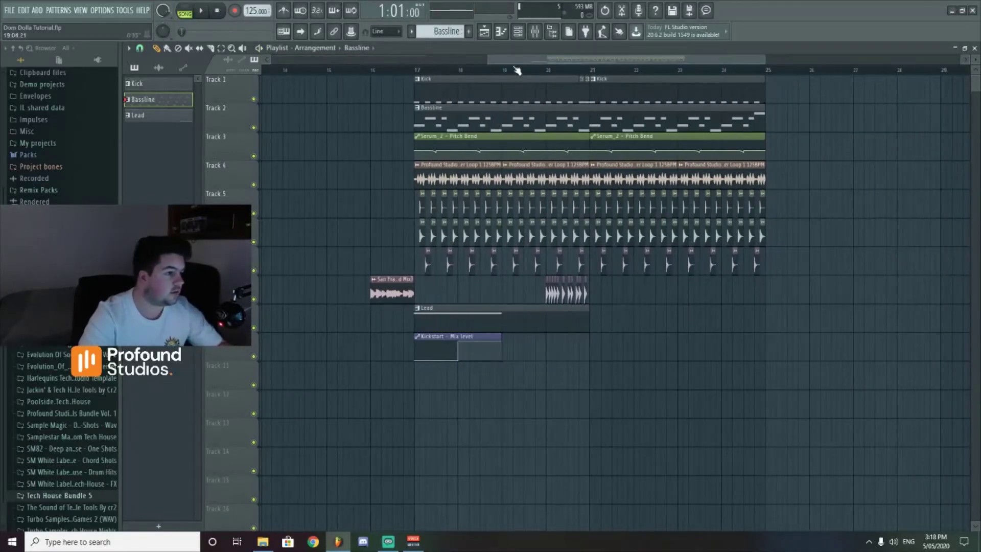
scroll(517, 70, "up", 3)
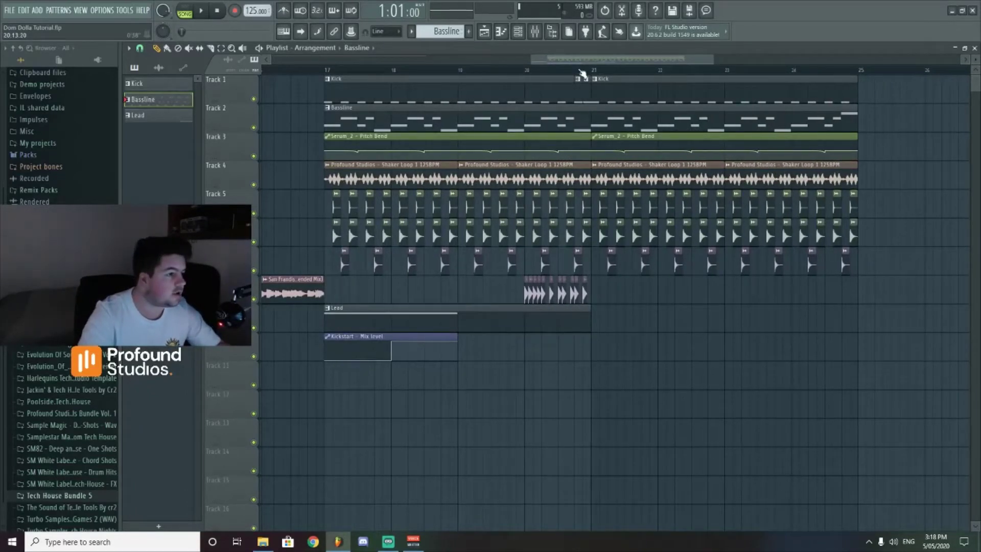
scroll(572, 68, "down", 2)
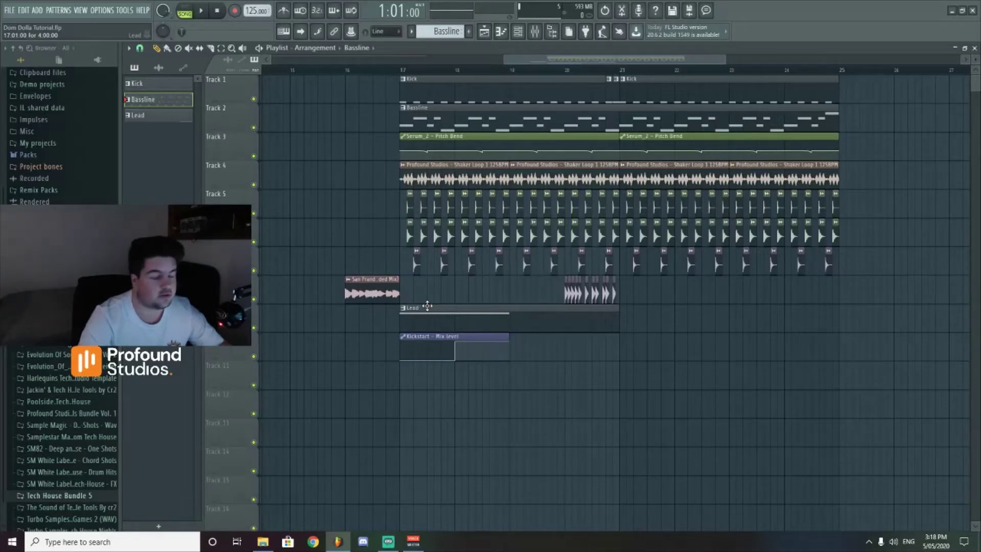
left_click(345, 69)
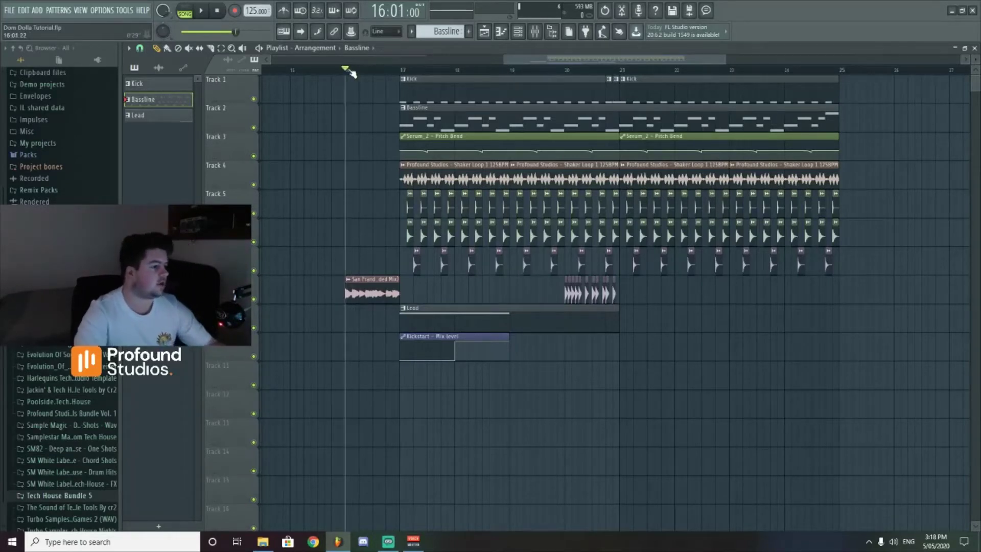
left_click(207, 9)
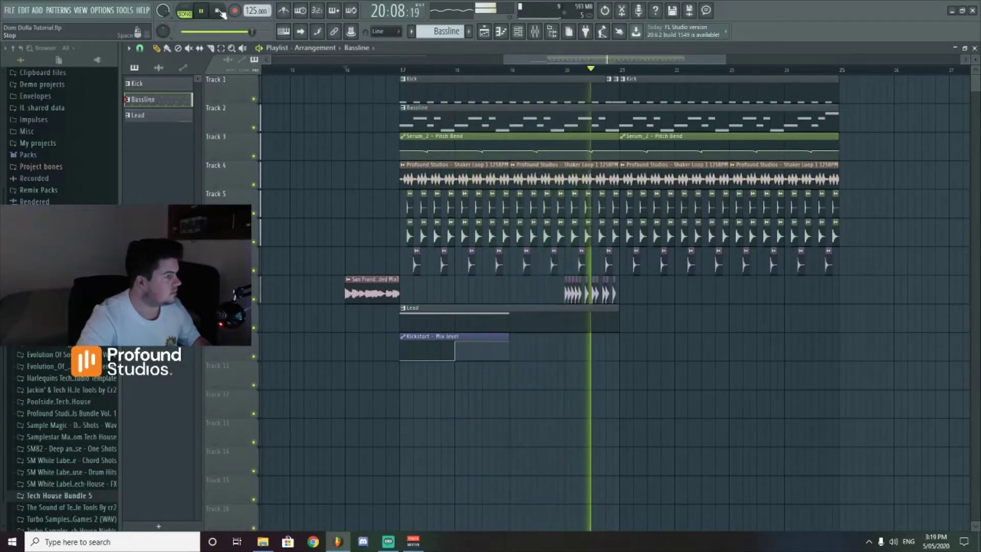
left_click(219, 12)
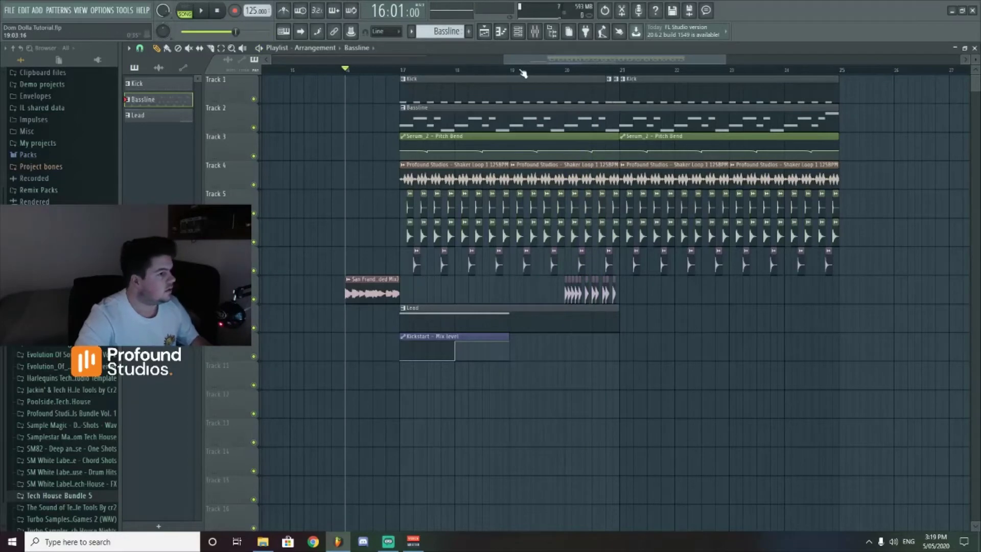
Step: Clone the Serum_2 channel in the channel rack and reset the clone to Serum's Init preset
scroll(521, 72, "down", 3)
scroll(528, 63, "up", 3)
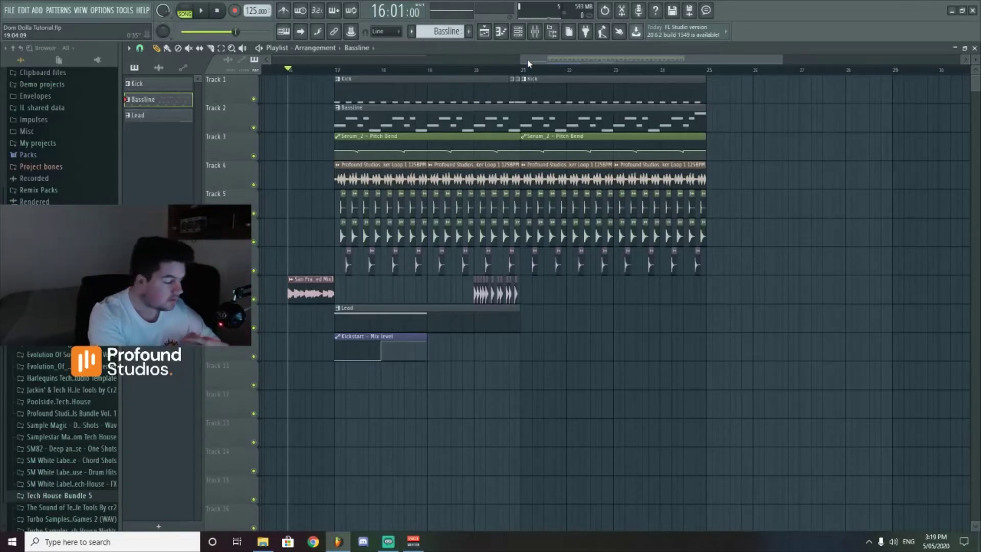
left_click(517, 31)
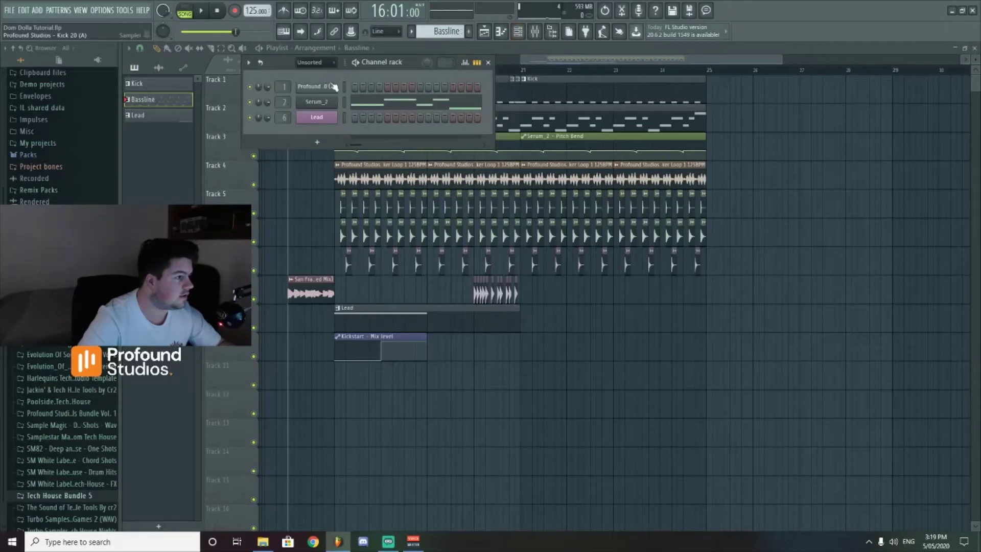
left_click_drag(326, 62, 446, 73)
right_click(442, 121)
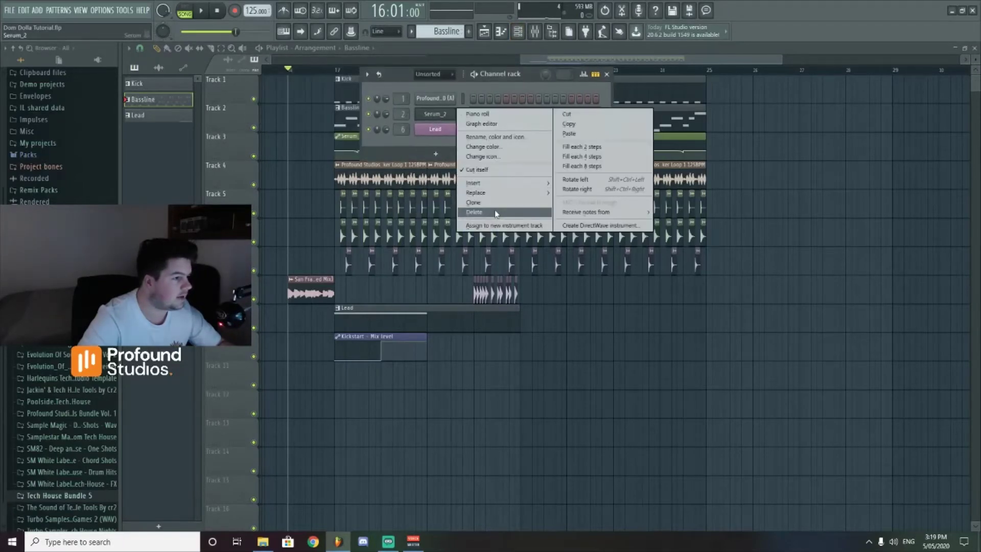
left_click(480, 202)
left_click(668, 128)
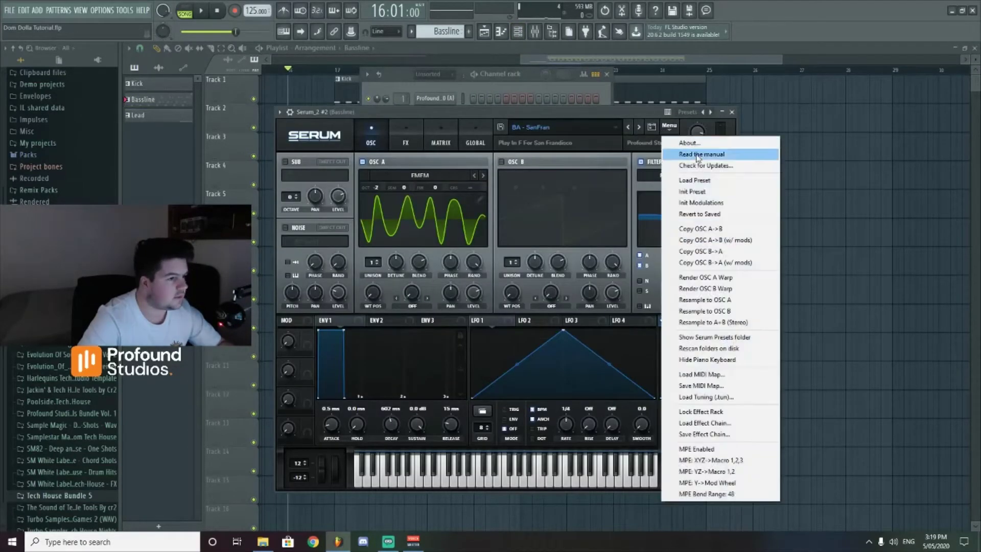
left_click(695, 192)
Step: Copy the Serum_2 bassline notes into the Serum_2 #2 channel in a new empty pattern, Pattern 4
left_click(471, 89)
right_click(441, 115)
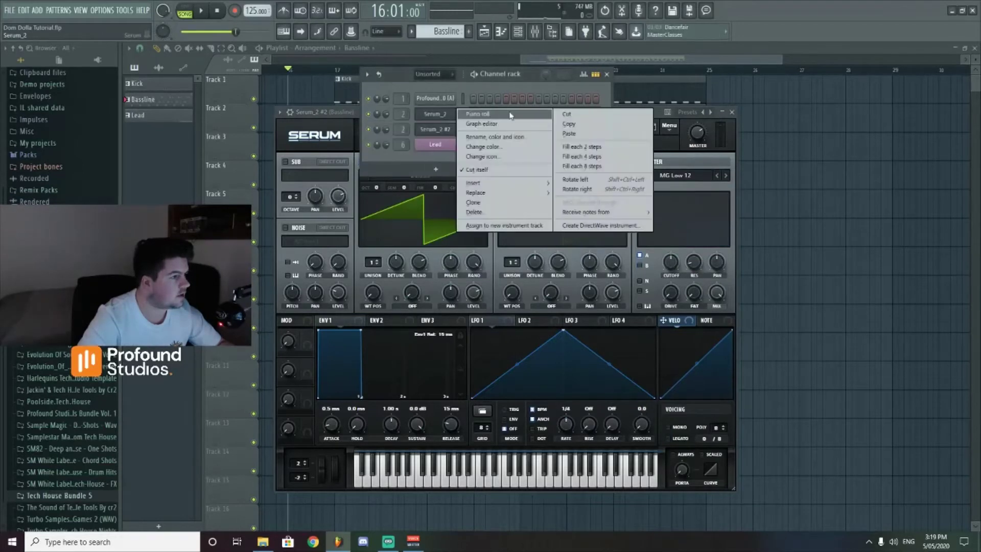
left_click(576, 124)
key("F4")
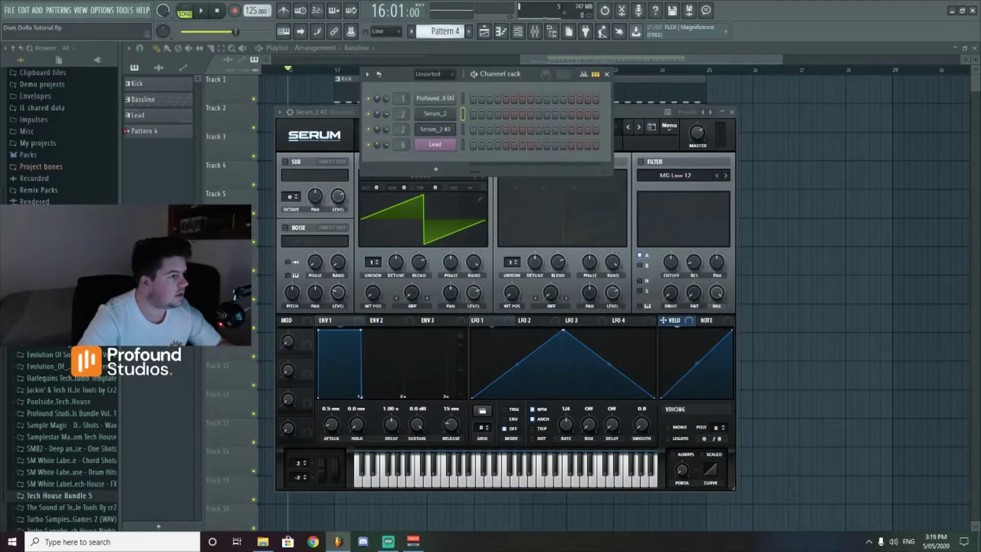
right_click(443, 131)
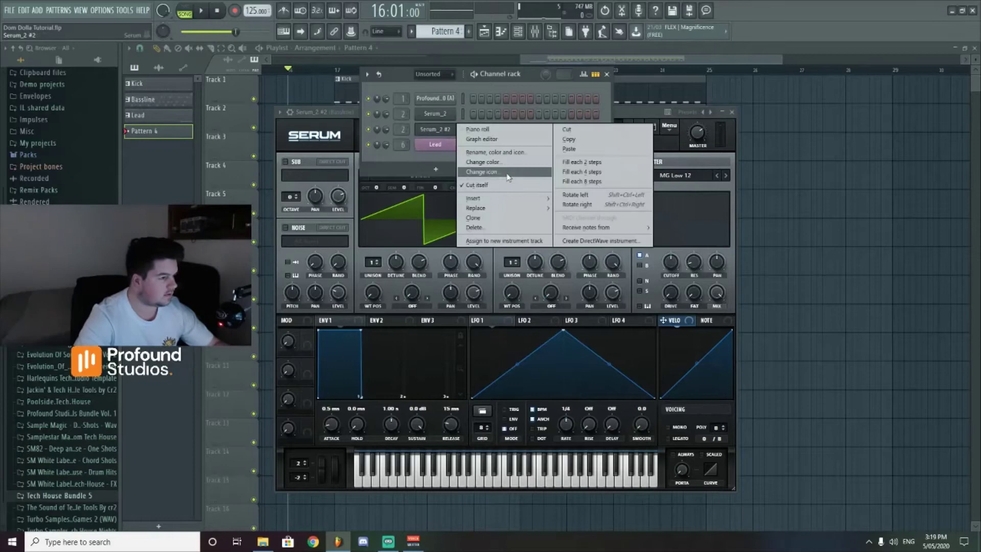
left_click(578, 149)
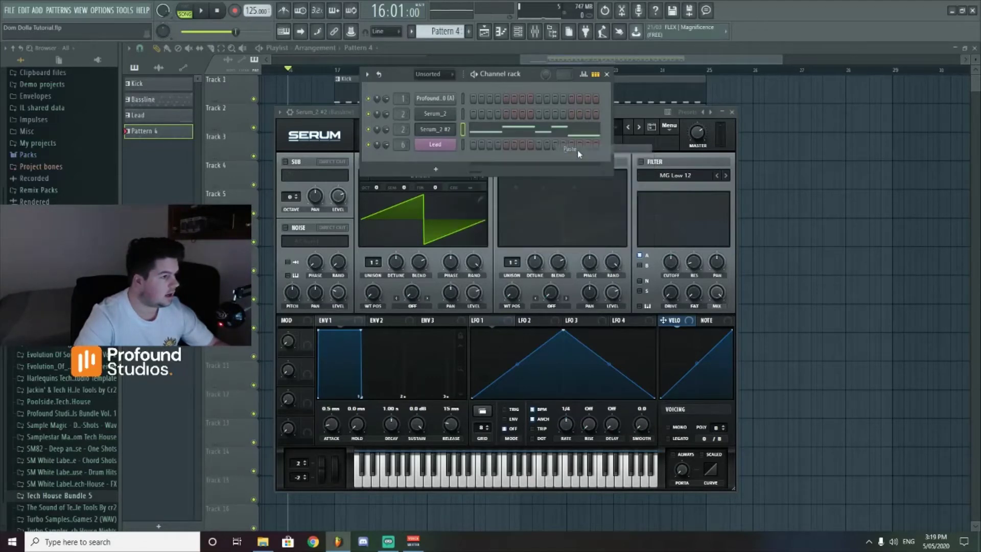
Step: Load the digital FMFM wavetable into OSC A of Serum_2 #2 and set its octave to -2
left_click_drag(502, 111, 539, 97)
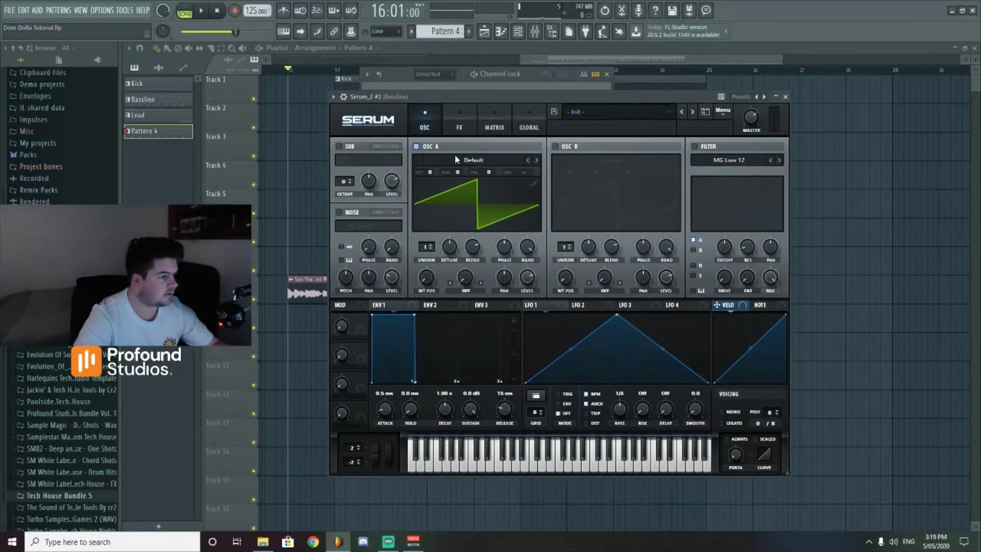
left_click(439, 161)
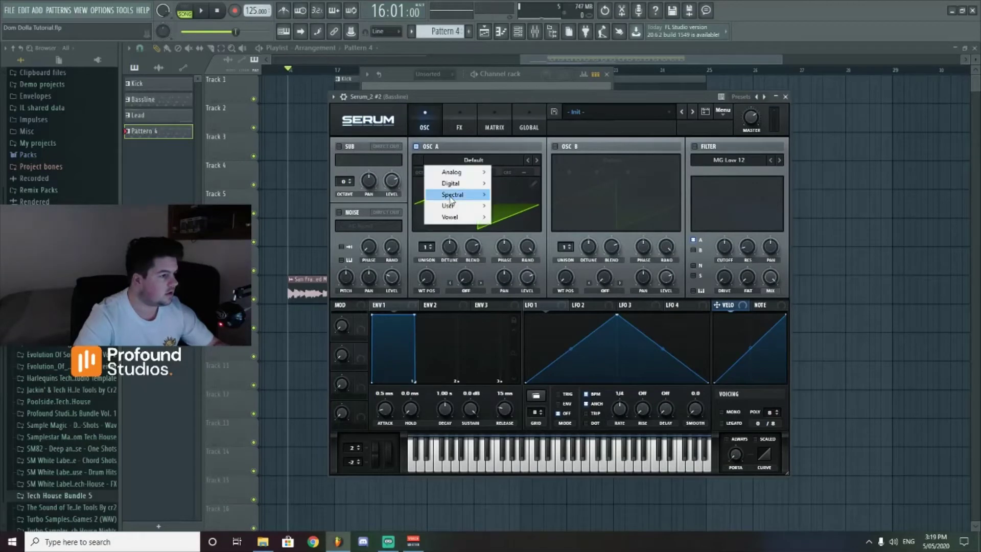
mouse_move(460, 182)
left_click(526, 405)
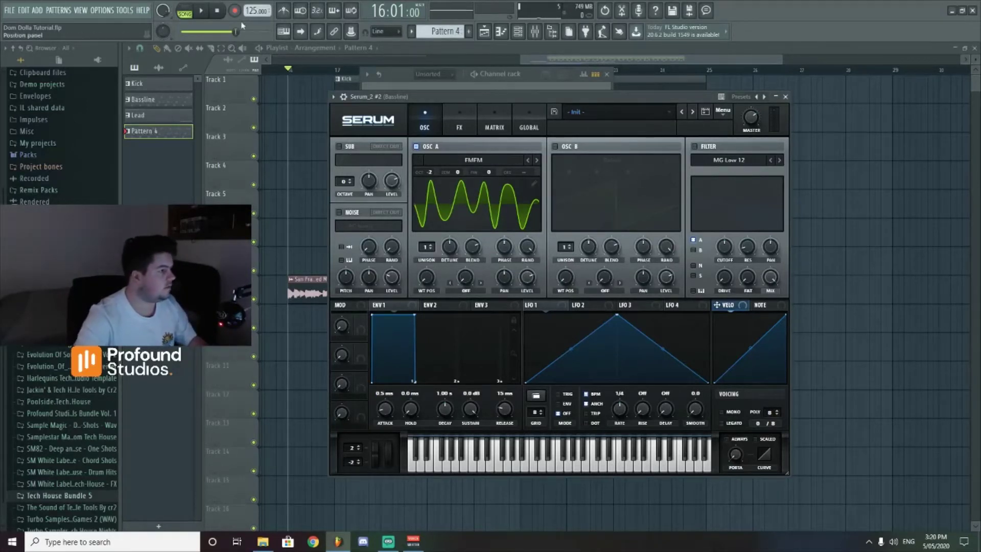
Step: Switch playback to pattern mode and audition Pattern 4 with the raw FMFM sound
left_click(184, 11)
left_click(201, 10)
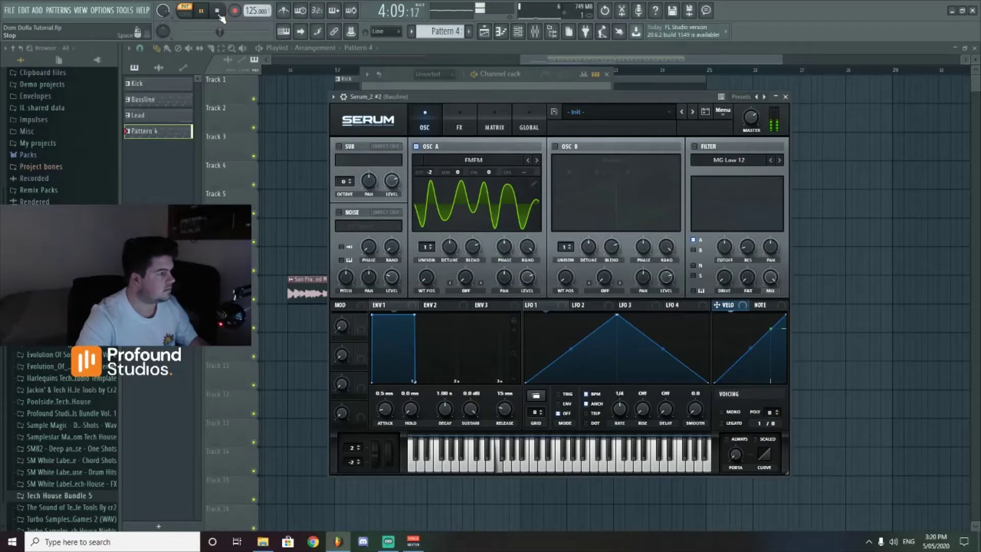
left_click(217, 11)
Step: Enable Serum's filter as MG Low 24 with the cutoff at 280 Hz, and set Envelope 1's decay to 602 ms
left_click_drag(488, 95, 434, 69)
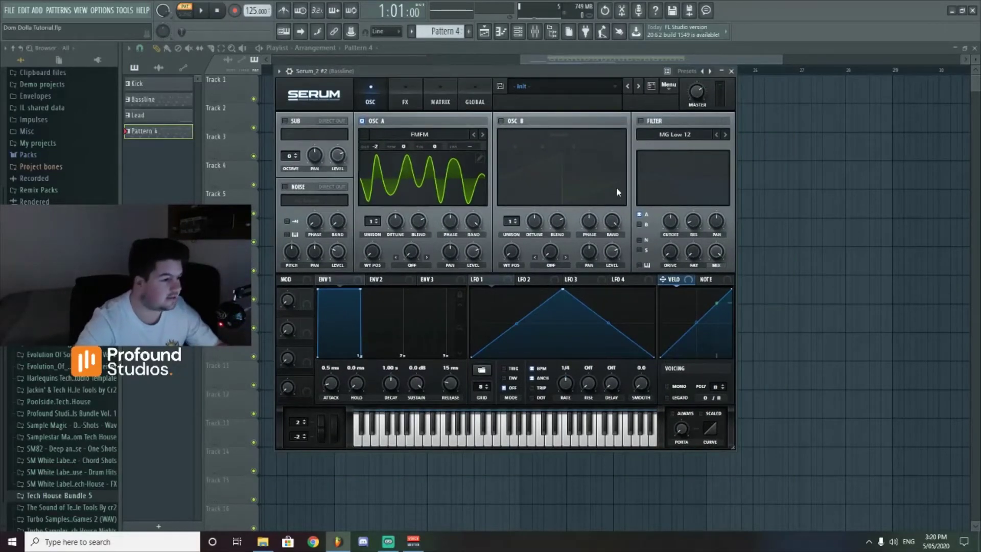
left_click(640, 120)
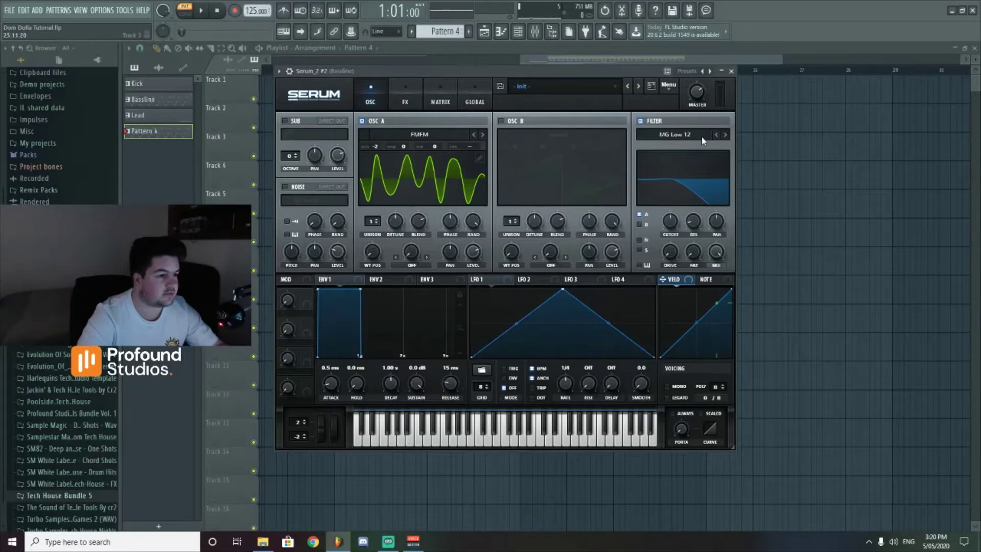
left_click(725, 134)
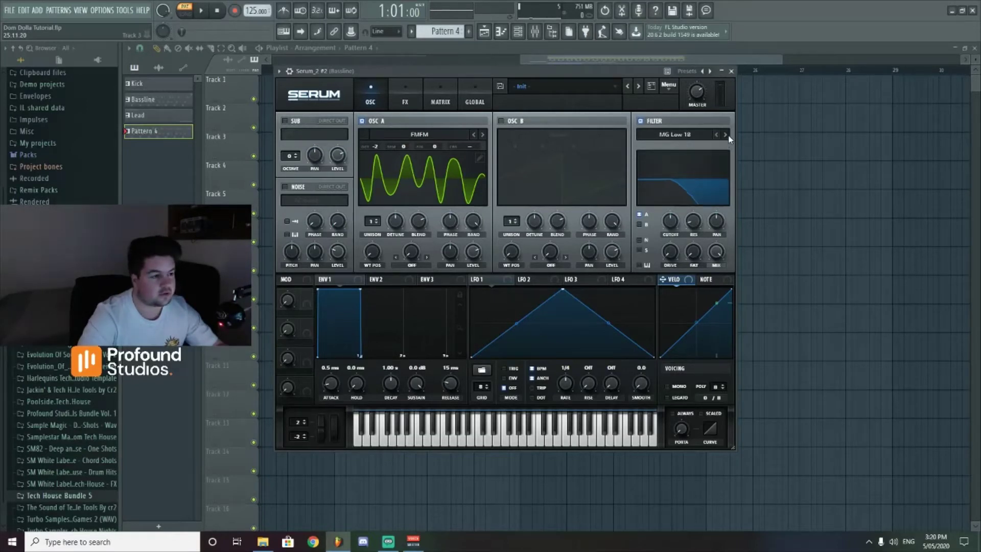
mouse_move(673, 221)
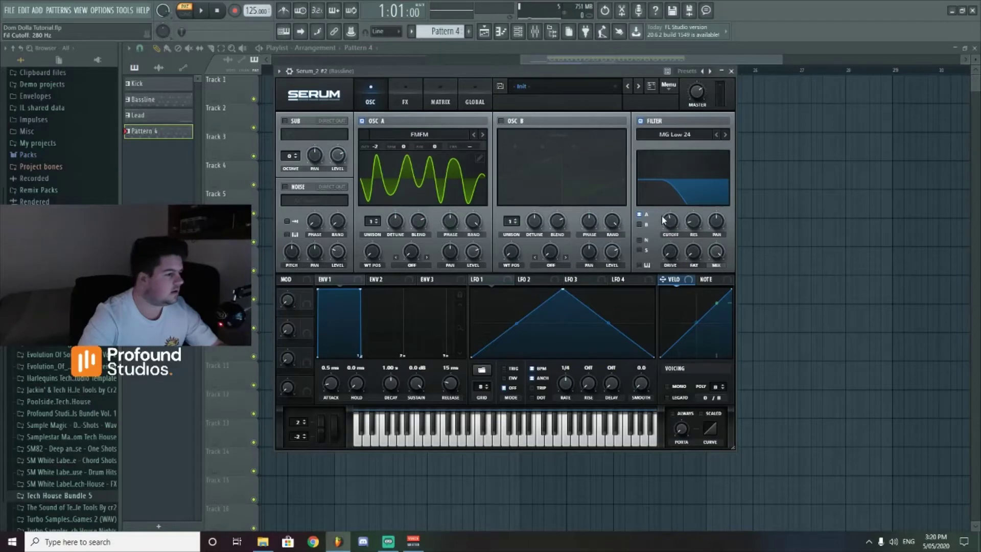
left_click_drag(400, 386, 388, 384)
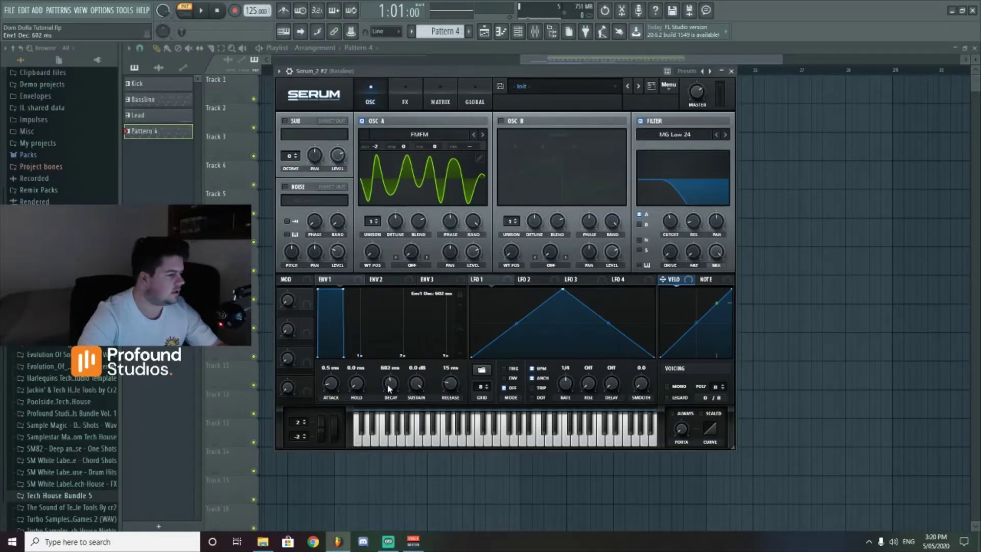
Step: Enable Serum's Tube distortion effect with 51% drive and set the master volume to 80%
left_click(409, 102)
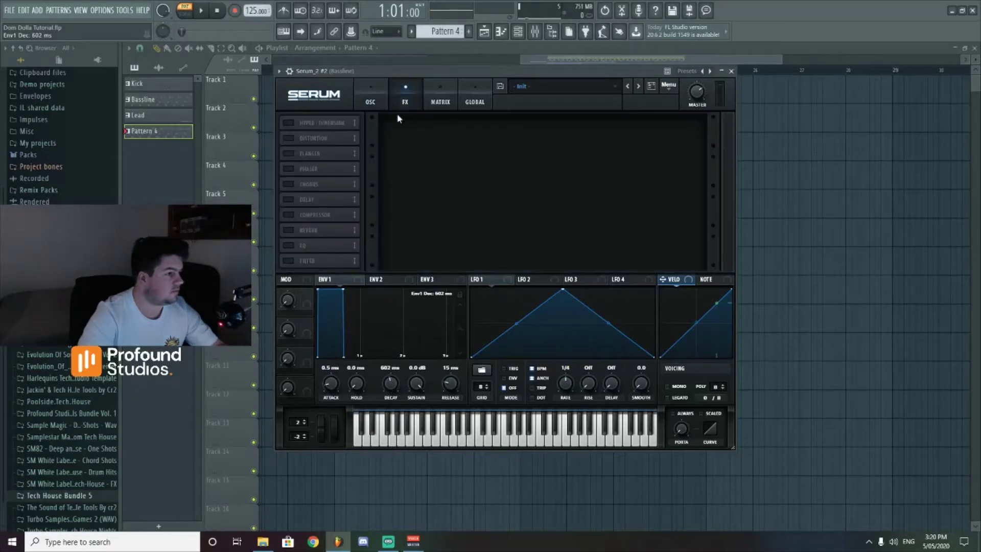
left_click(290, 138)
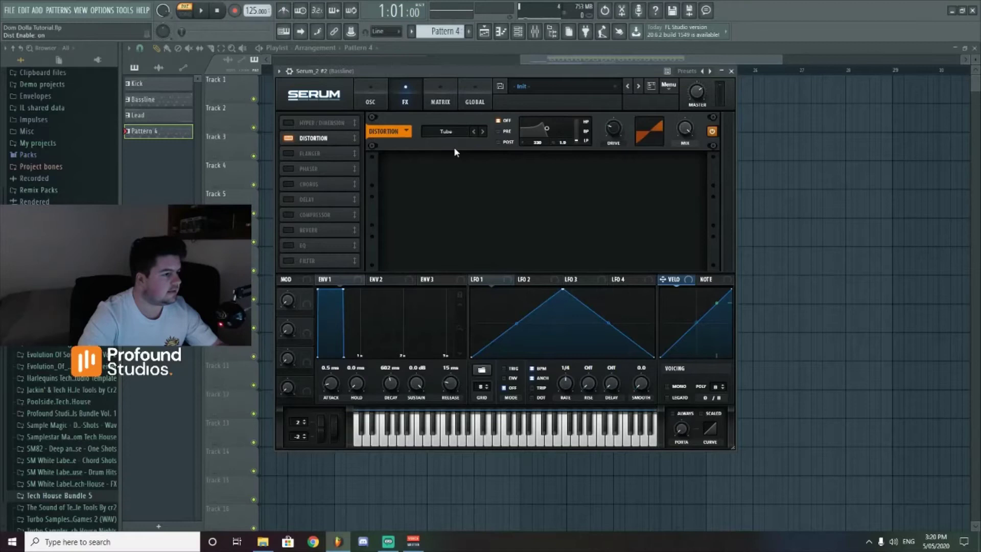
mouse_move(608, 135)
left_mouse_down()
mouse_move(606, 107)
mouse_move(615, 136)
left_mouse_up()
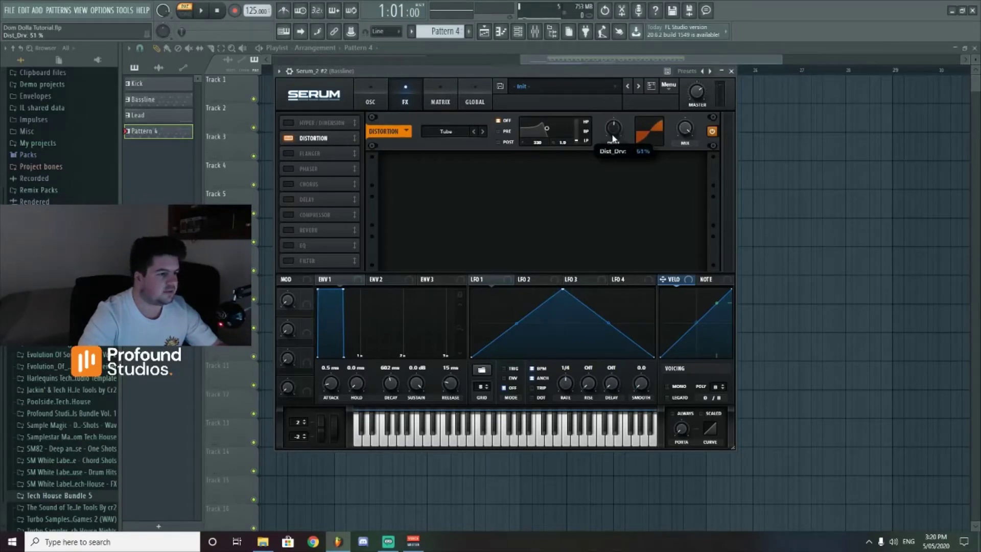
left_click_drag(698, 95, 698, 89)
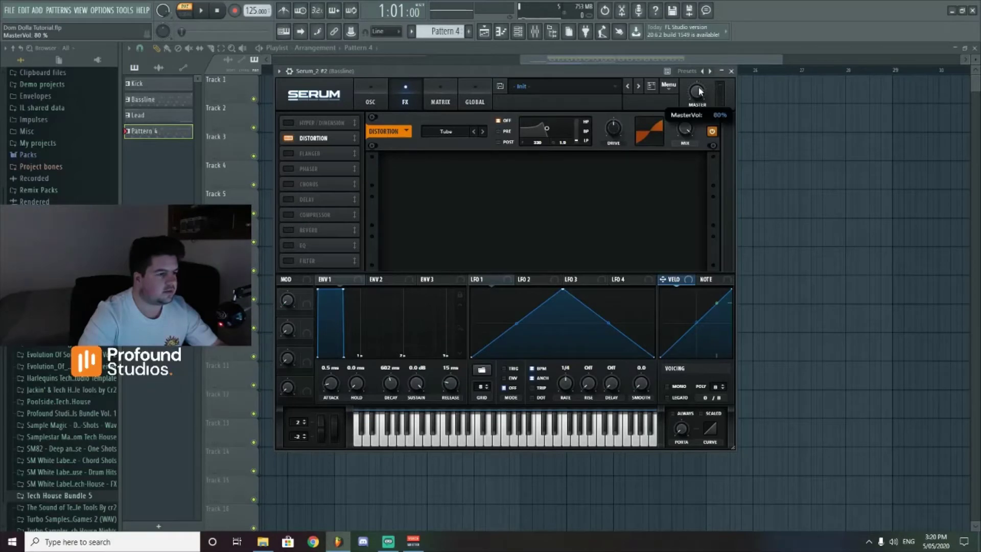
Step: Return to Serum's oscillator page and audition Pattern 4 with the filter and distortion applied
left_click(379, 92)
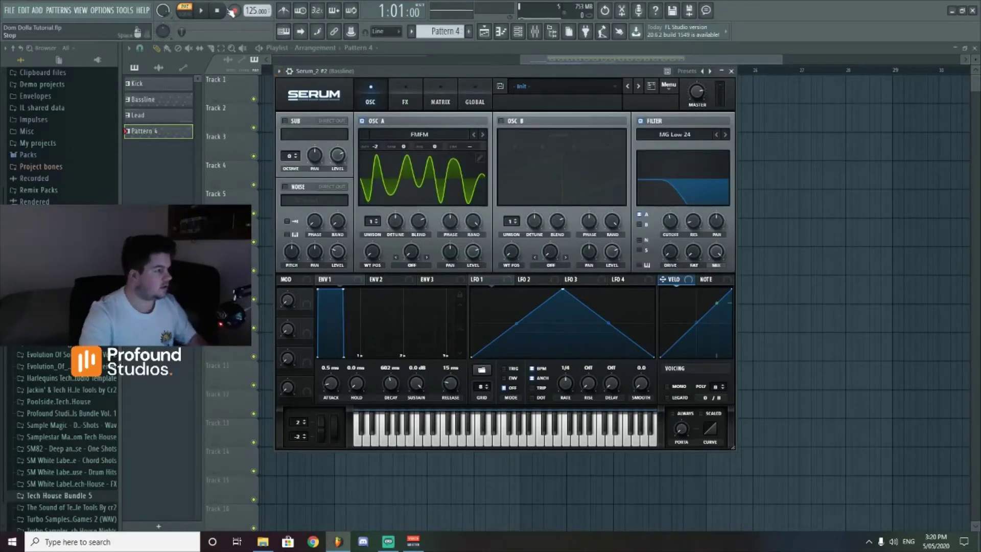
left_click(202, 12)
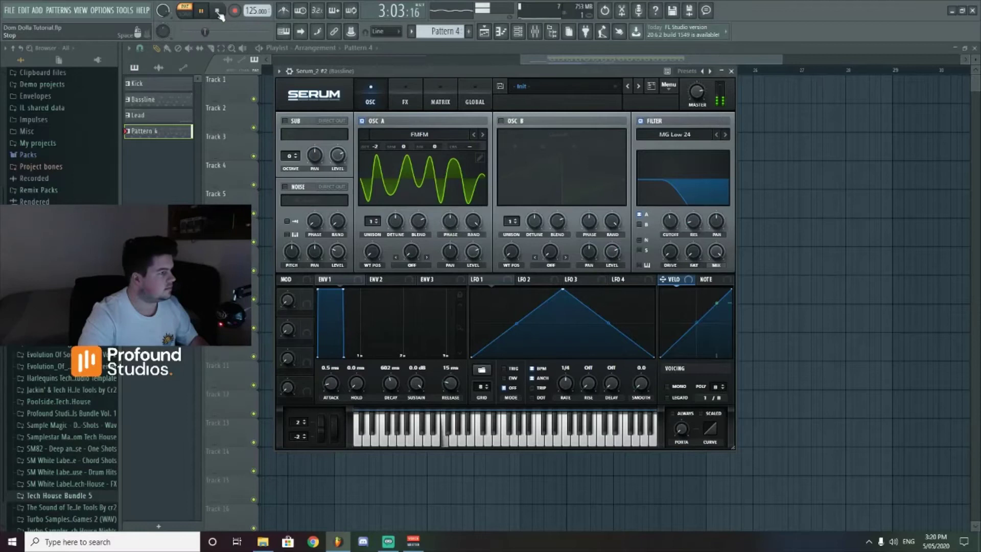
left_click(219, 12)
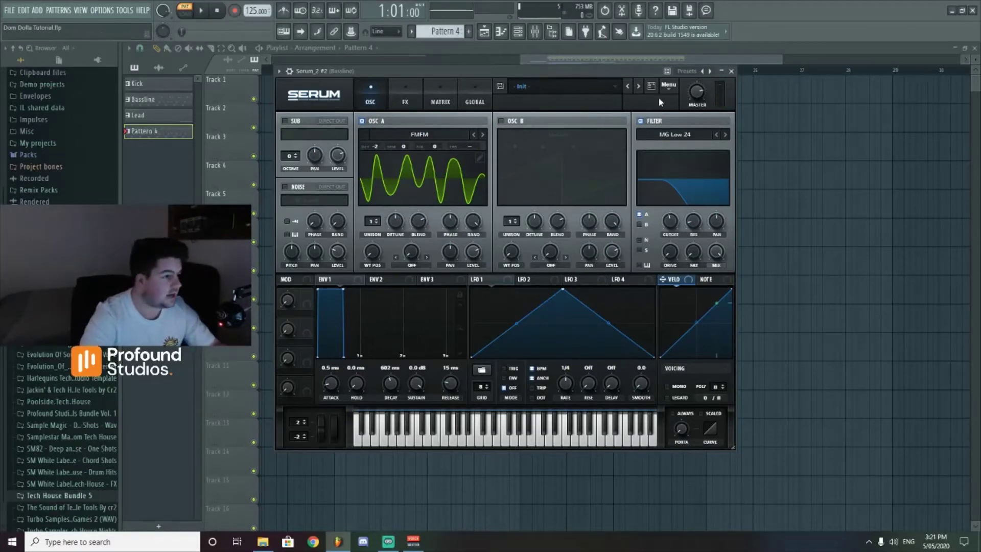
Step: Audition the San Francisco reference clip from bar 2 in song mode
left_click(734, 72)
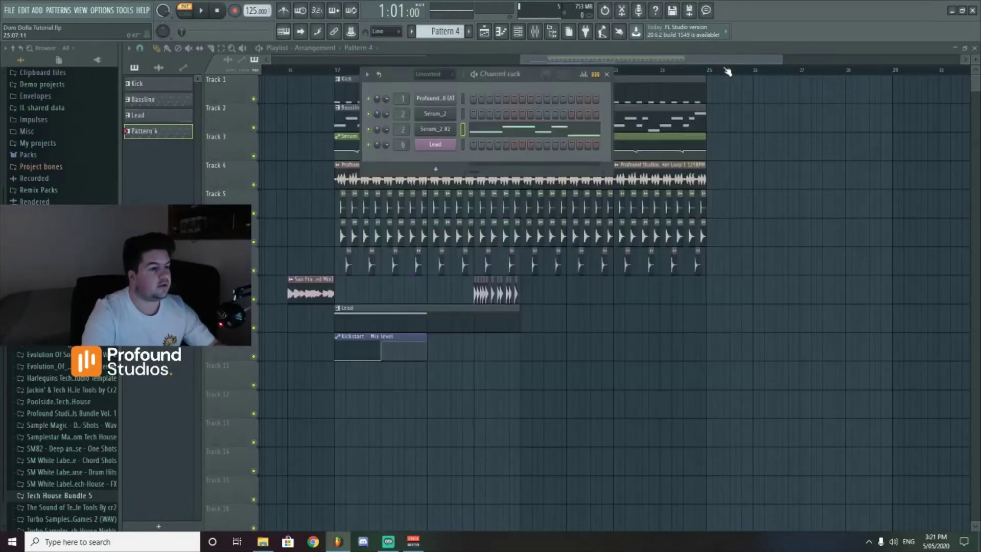
left_click(608, 72)
left_click_drag(610, 61, 539, 59)
left_click_drag(637, 60, 311, 60)
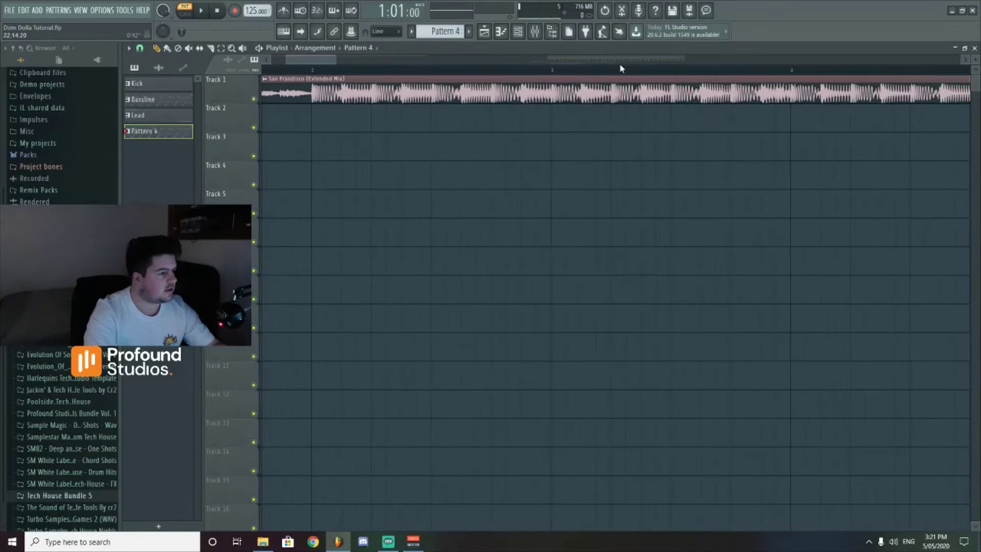
left_click(311, 70)
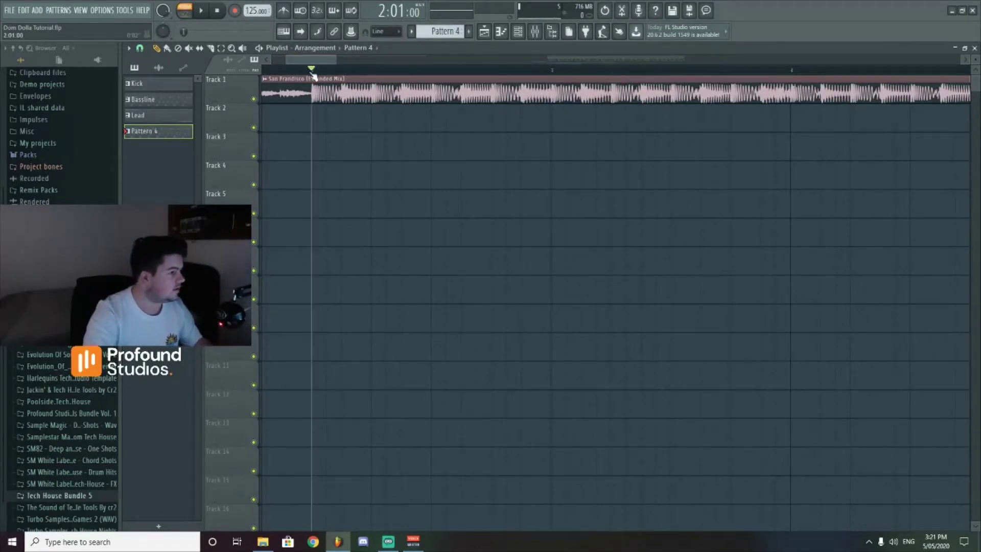
left_click(204, 11)
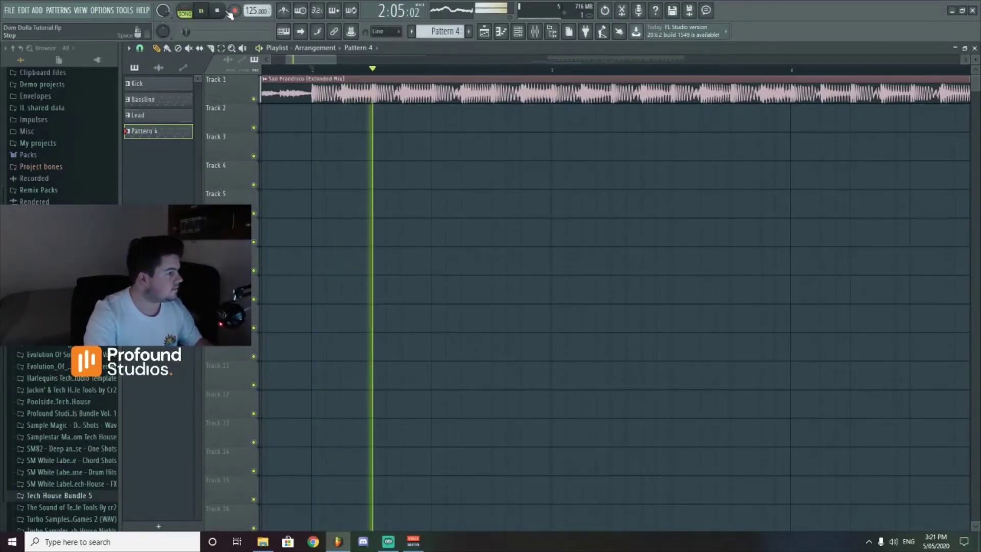
left_click(217, 11)
left_click(202, 12)
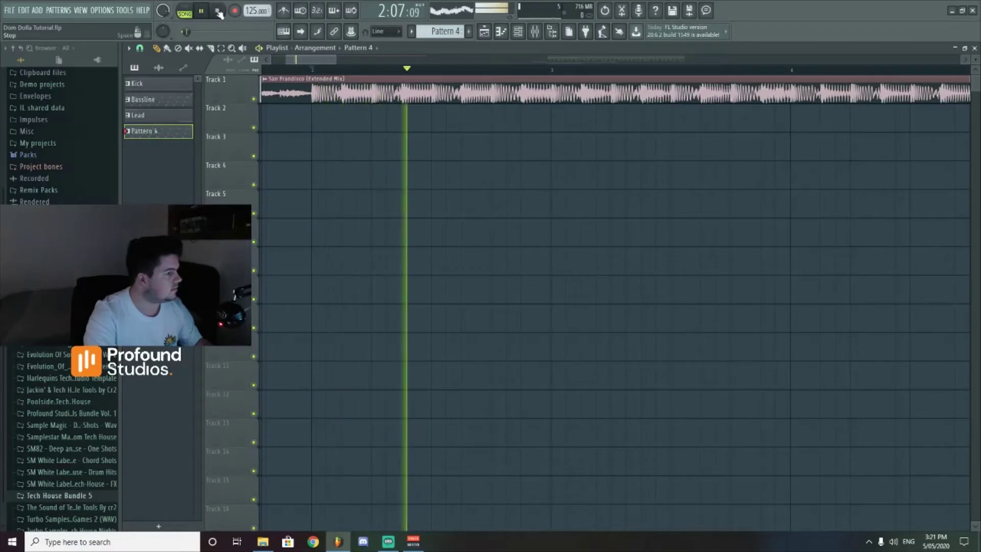
left_click(217, 12)
key("space")
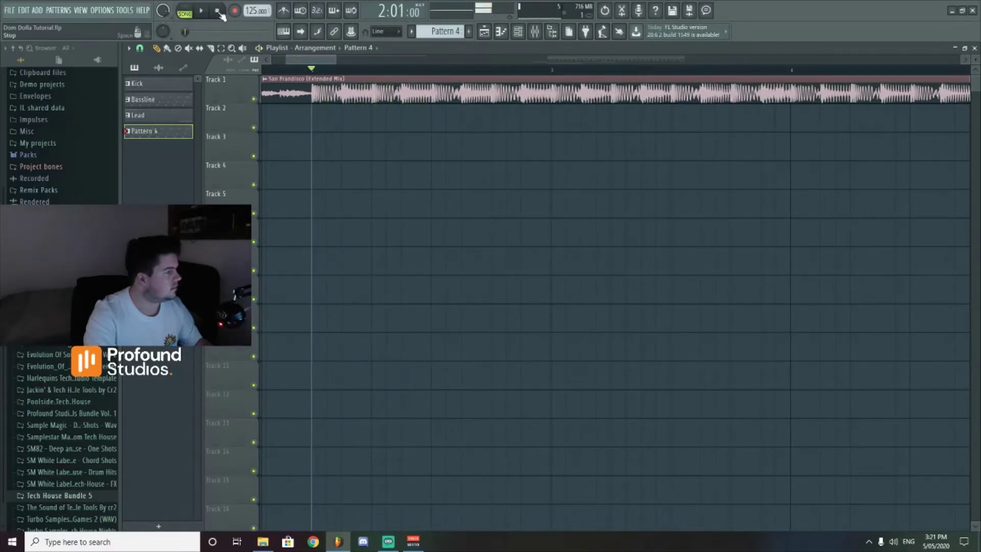
Step: Set the pitch bend range of the second bassline Serum to +12 and -12 semitones
scroll(352, 128, "down", 4)
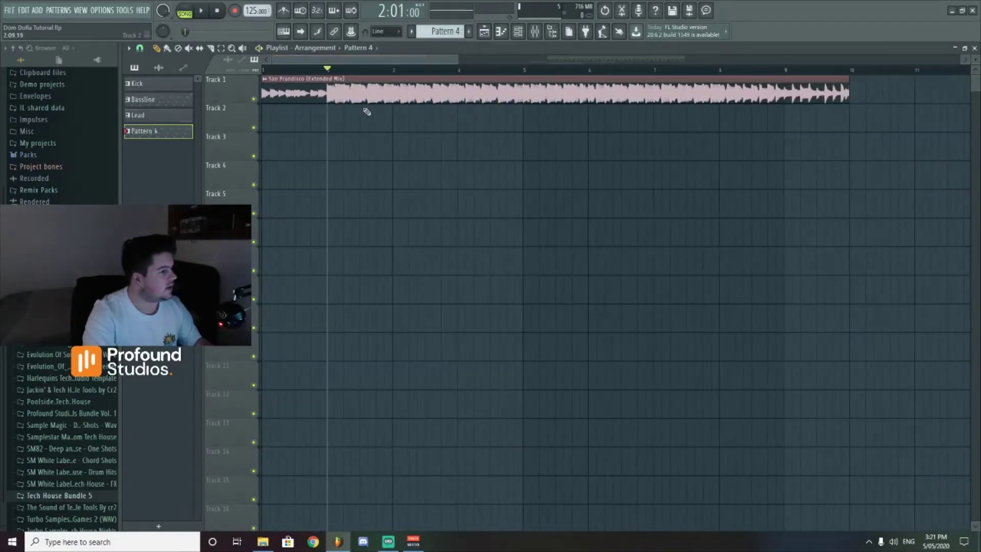
left_click_drag(373, 59, 560, 57)
left_click(517, 31)
left_click(441, 131)
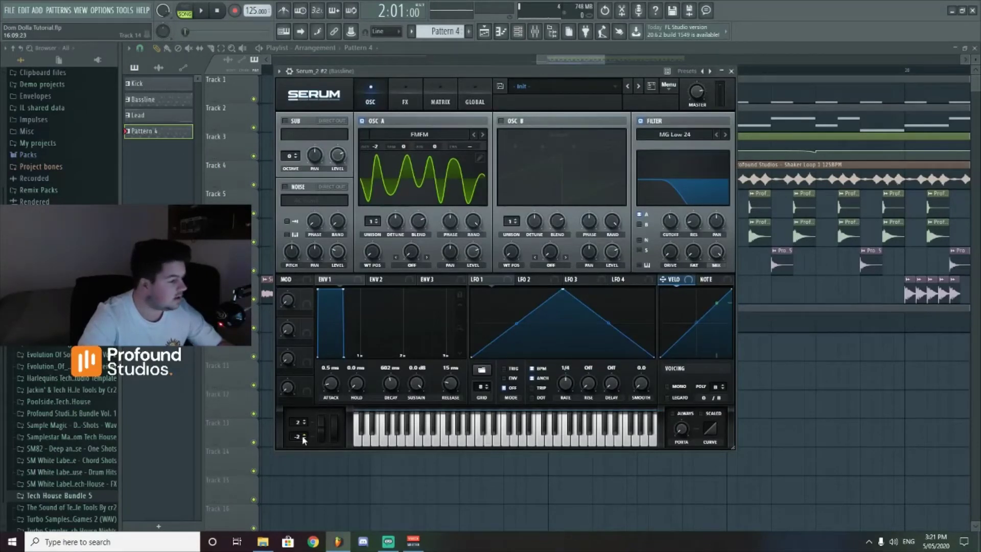
left_click_drag(303, 441, 299, 461)
left_click_drag(299, 425, 293, 389)
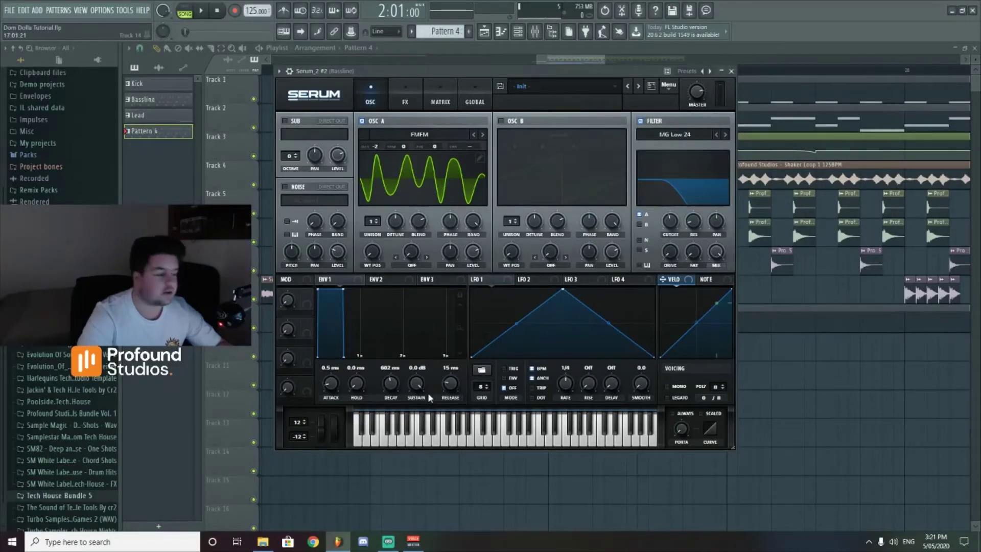
left_click(734, 72)
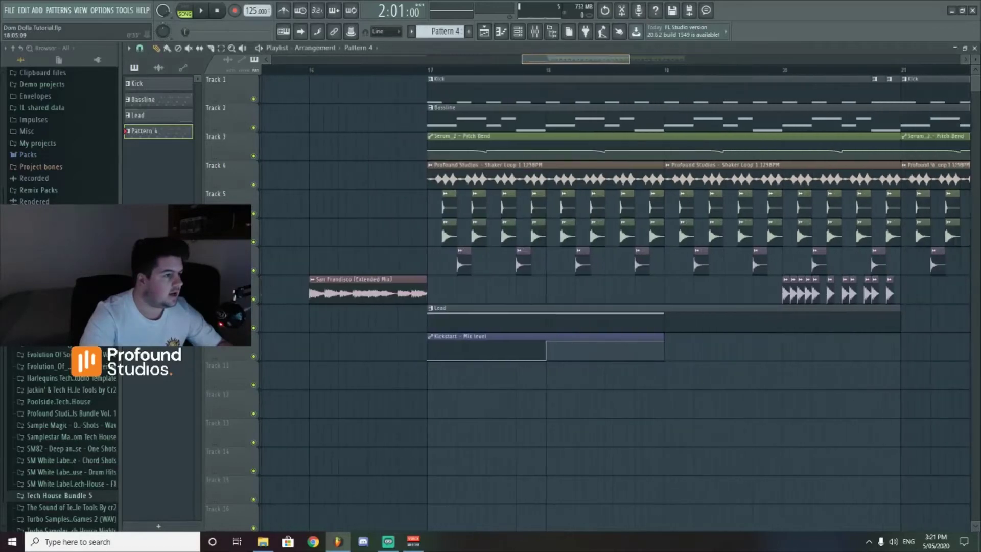
Step: Audition the recreated arrangement from bar 17 in song mode
left_click(535, 32)
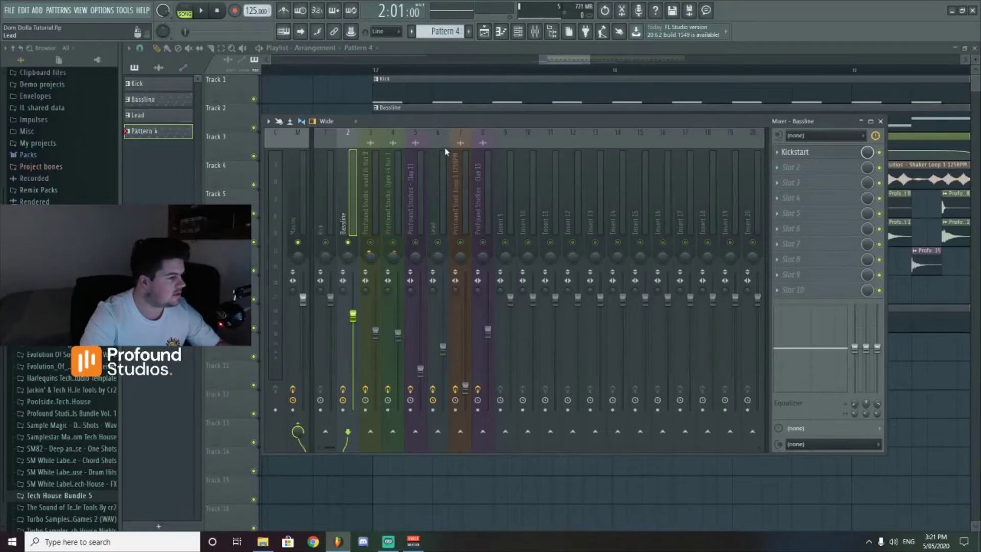
key("F9")
scroll(538, 66, "down", 1)
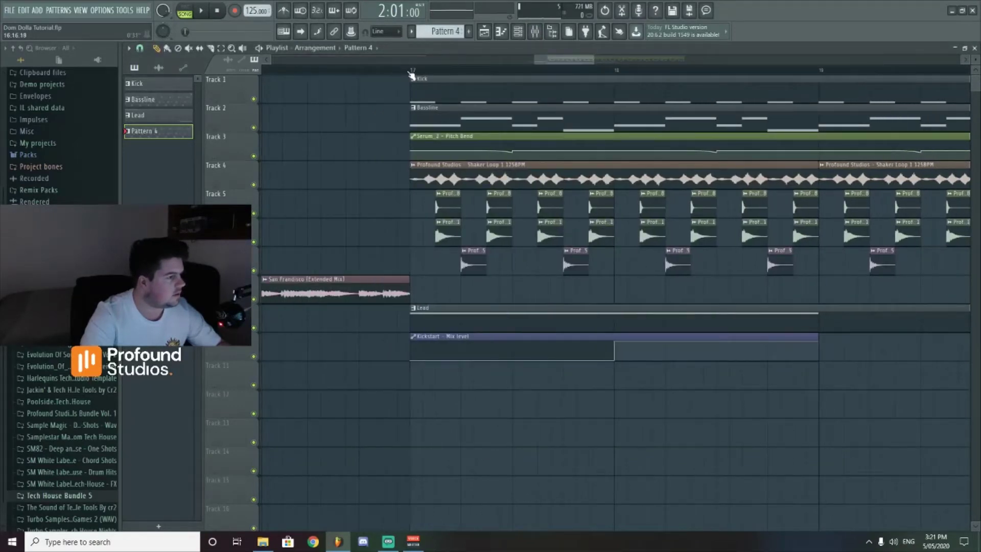
left_click(411, 70)
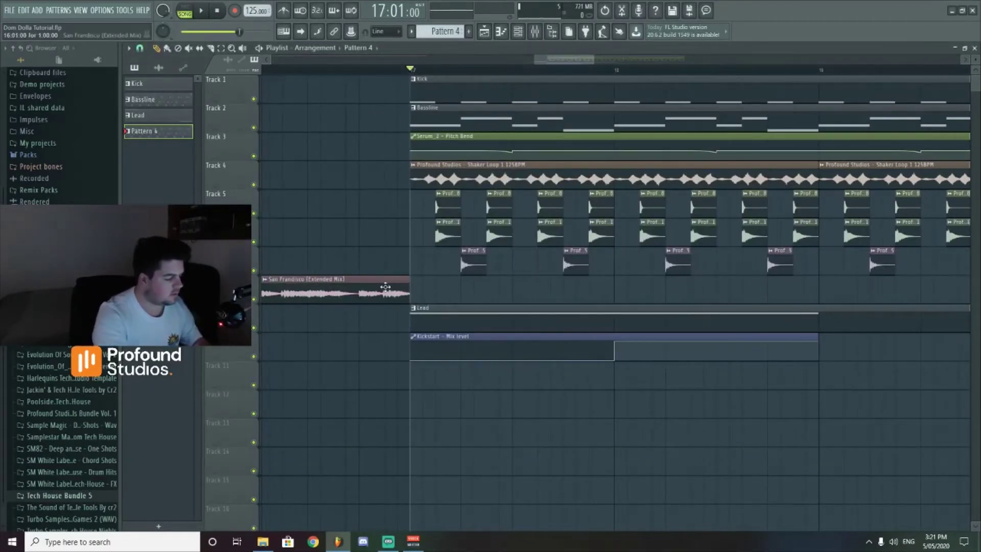
key("space")
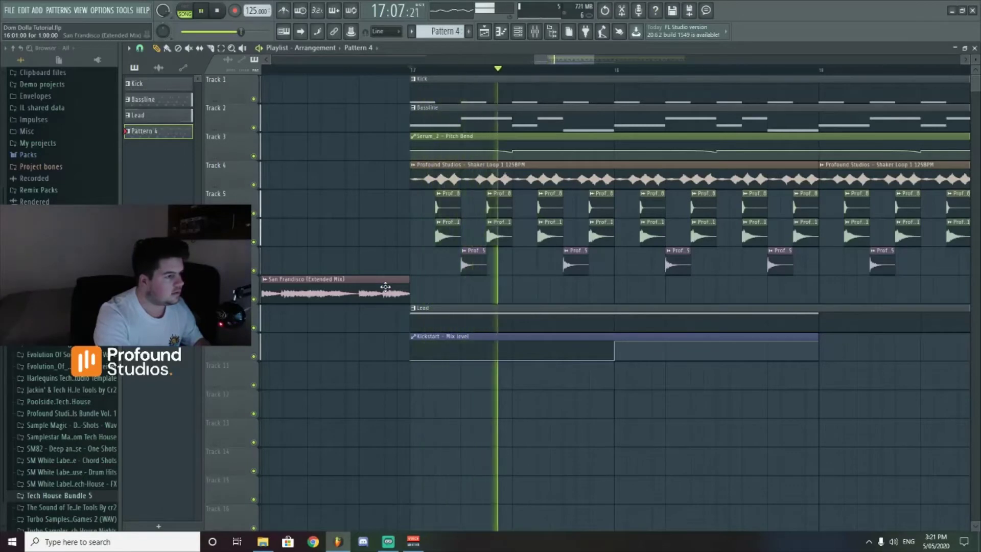
key("space")
key("space")
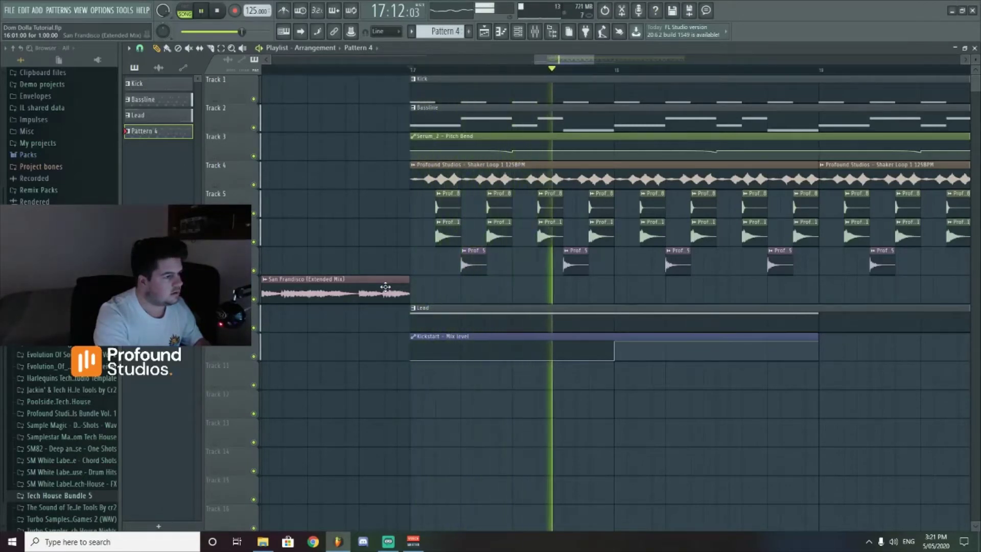
key("space")
key("space")
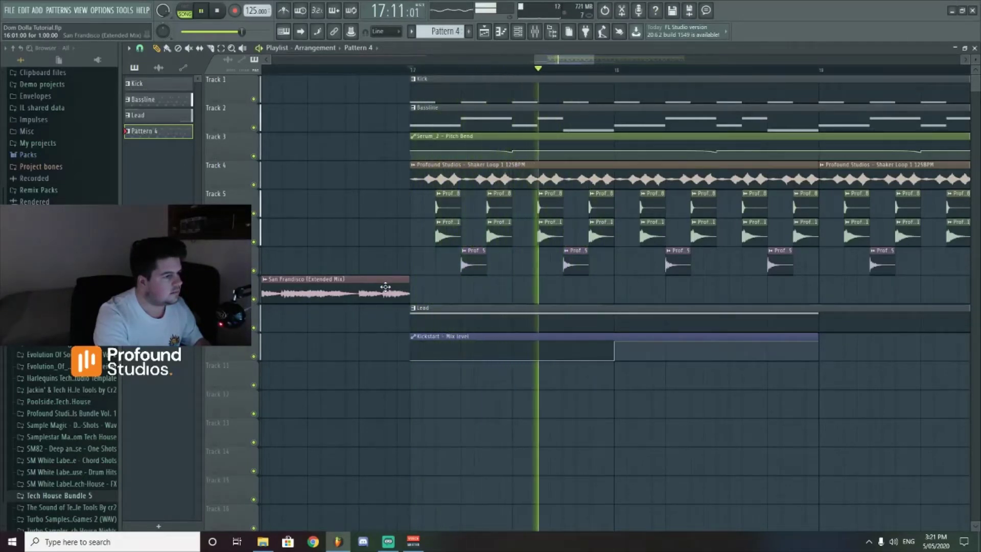
key("space")
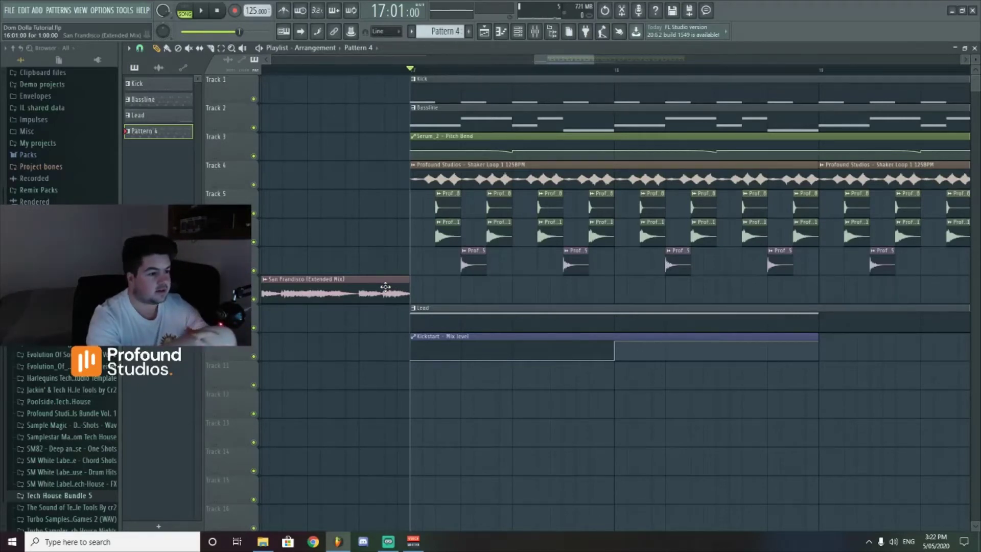
scroll(565, 61, "down", 7)
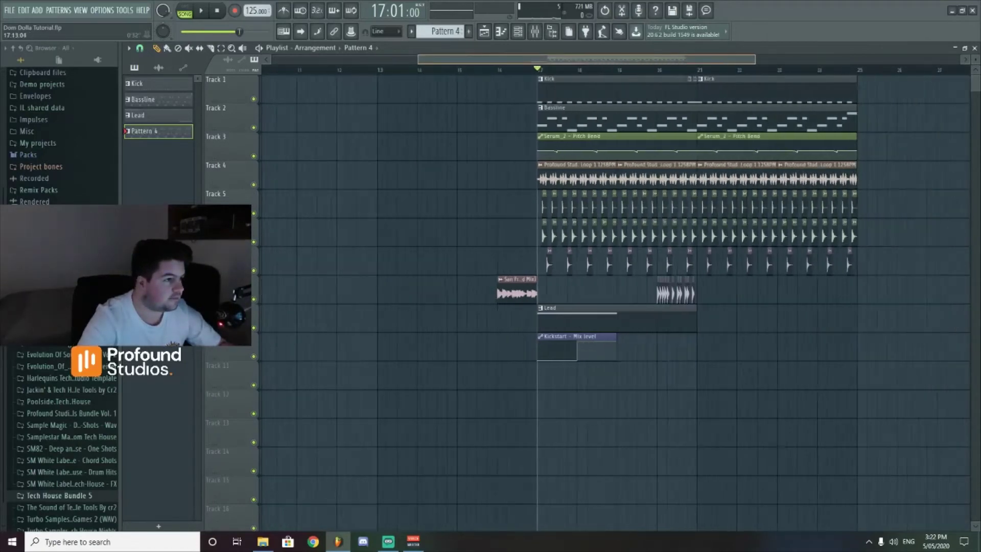
scroll(565, 61, "up", 2)
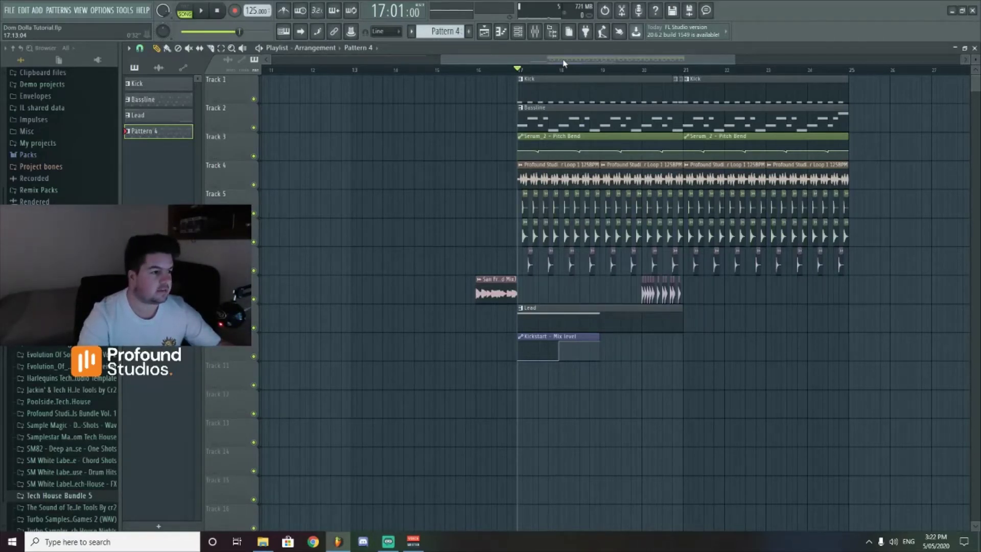
left_click_drag(605, 58, 625, 64)
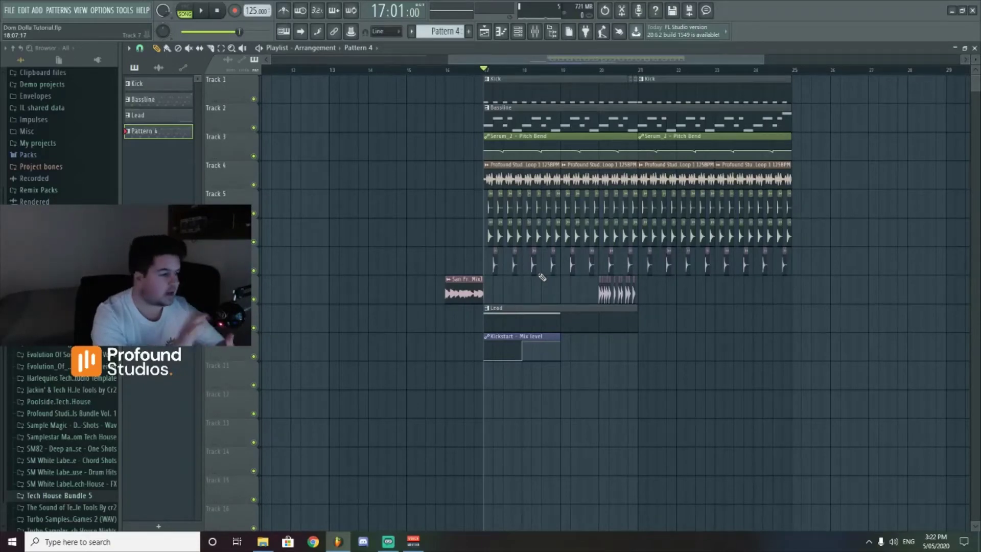
scroll(533, 61, "down", 3)
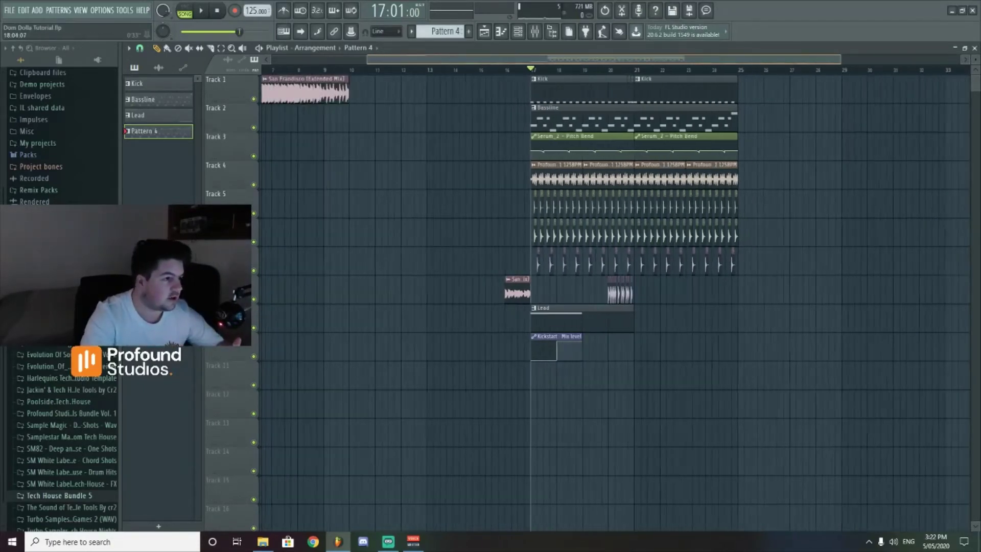
scroll(533, 61, "up", 4)
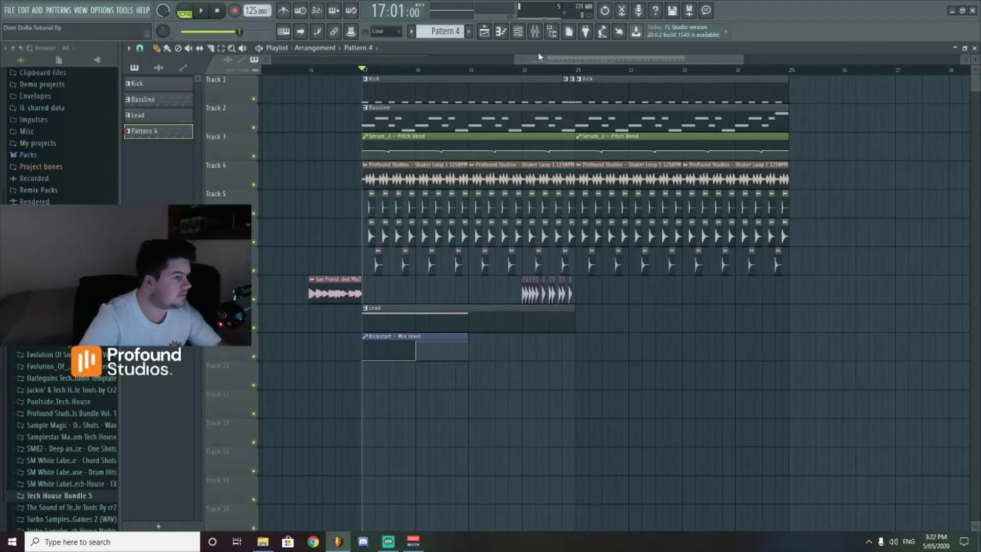
Step: Switch to the Lead pattern and clone the Lead channel in the channel rack
left_click(517, 31)
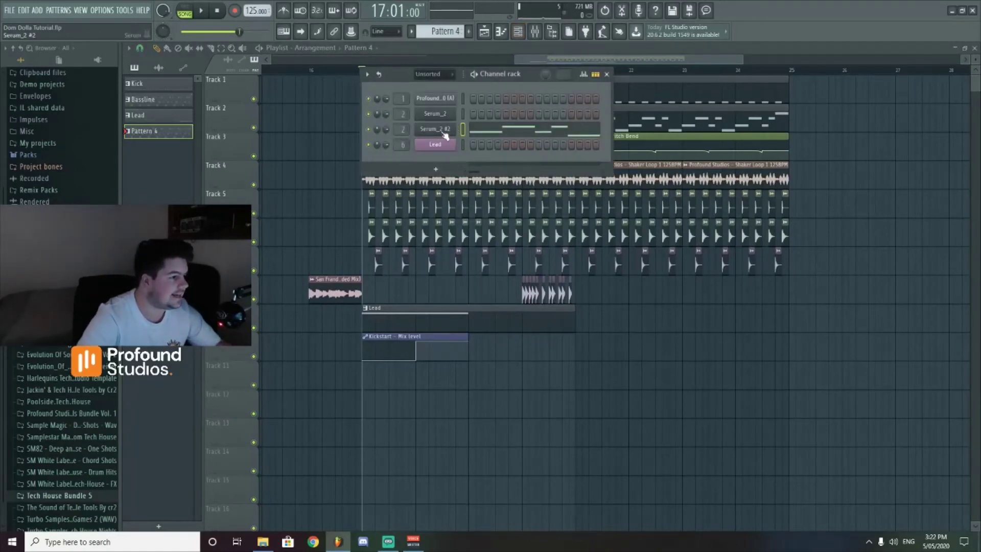
scroll(440, 31, "down", 1)
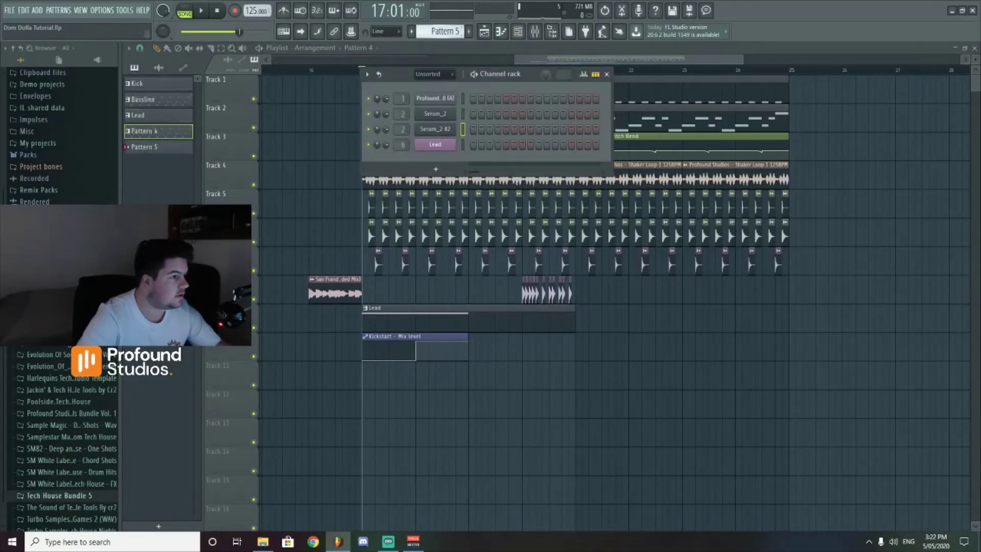
scroll(440, 31, "up", 3)
scroll(440, 31, "down", 1)
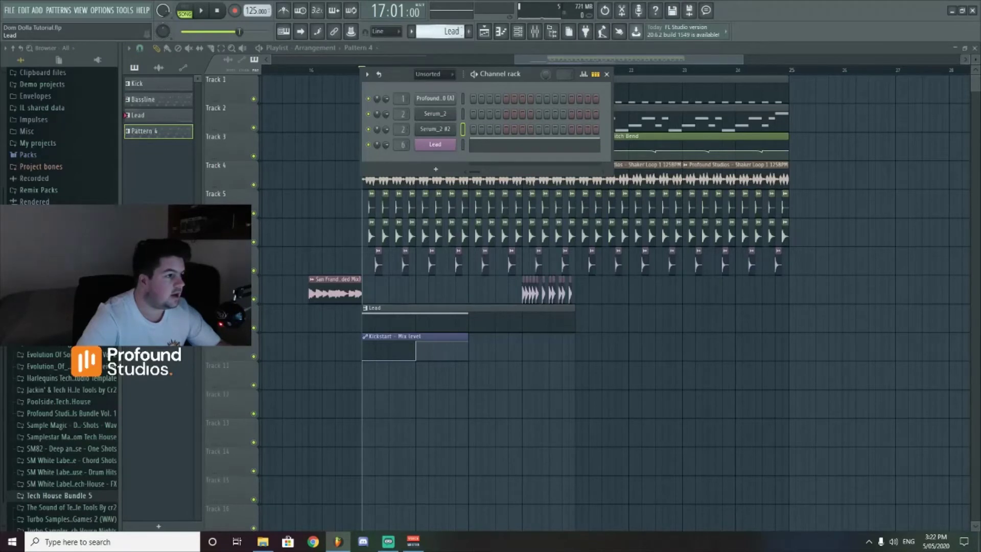
scroll(439, 31, "down", 1)
scroll(439, 31, "down", 1)
scroll(439, 31, "up", 1)
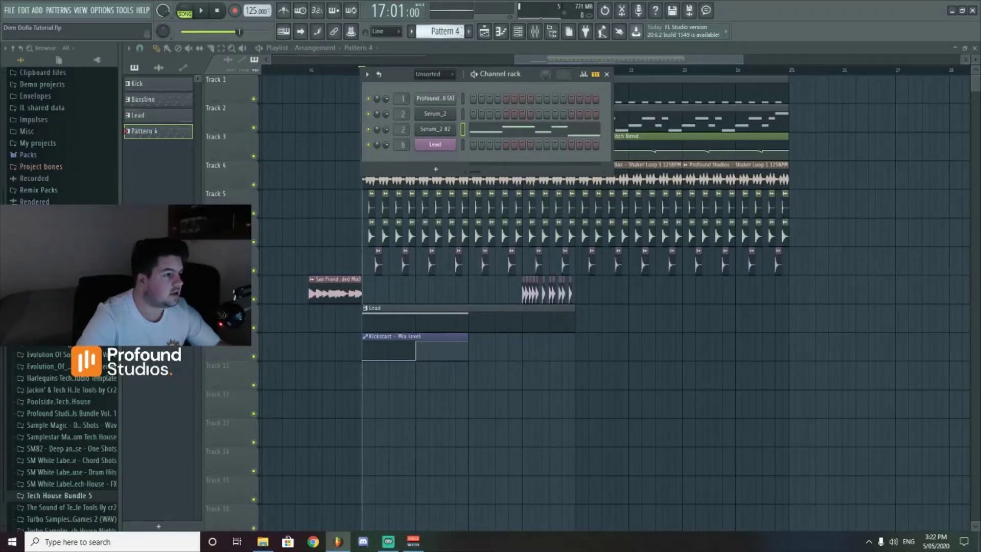
scroll(444, 31, "down", 1)
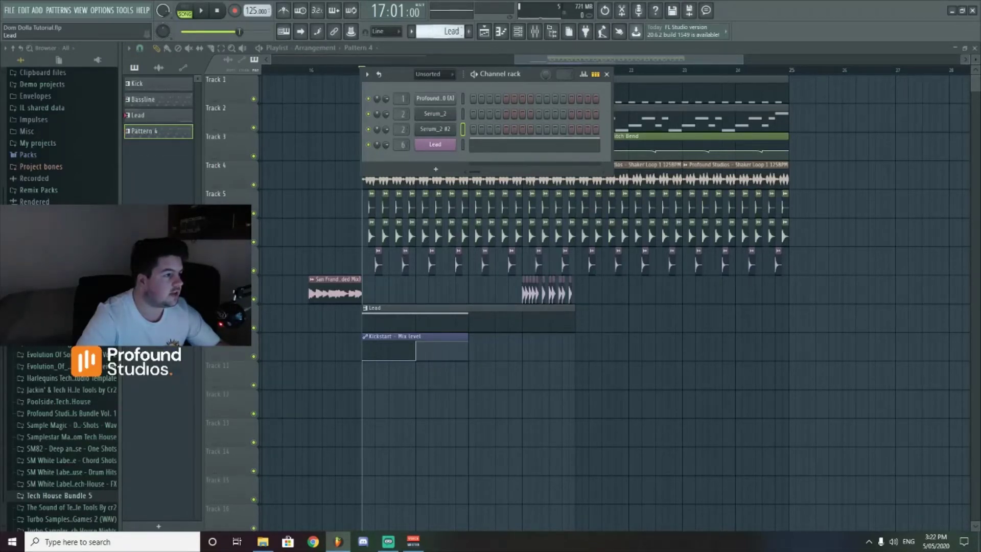
right_click(454, 141)
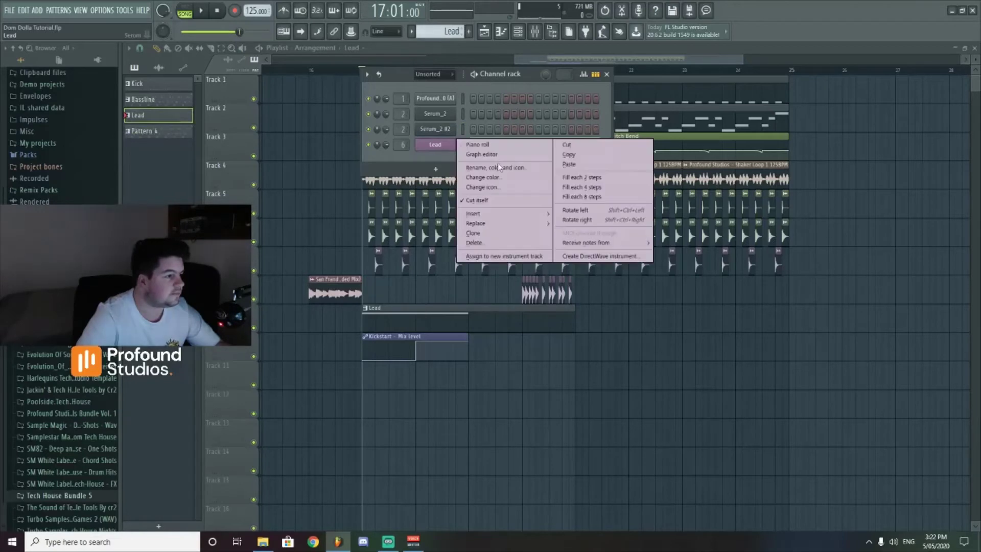
left_click(485, 233)
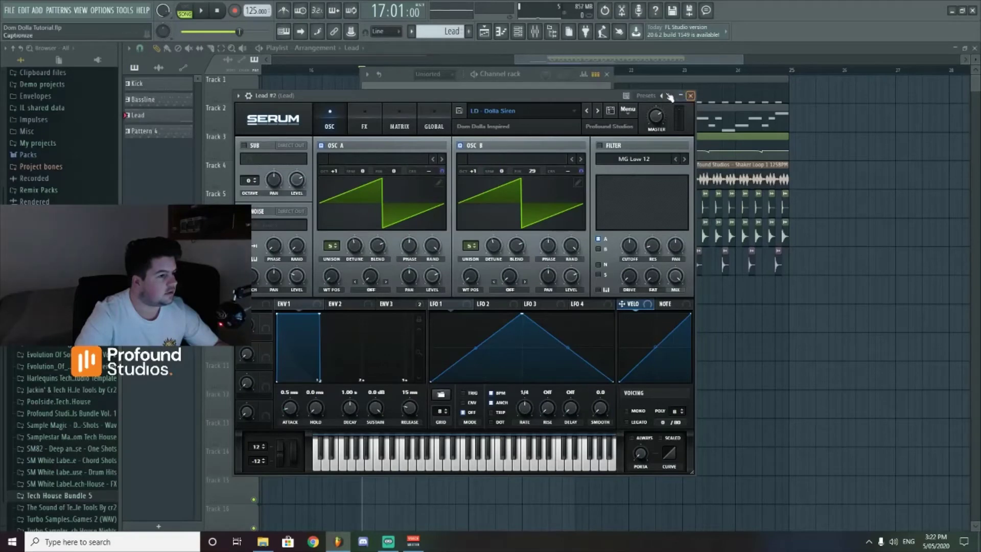
Step: Reset the cloned Lead channel's Serum to its Init preset and close the plugin window
left_click(628, 109)
left_click(650, 175)
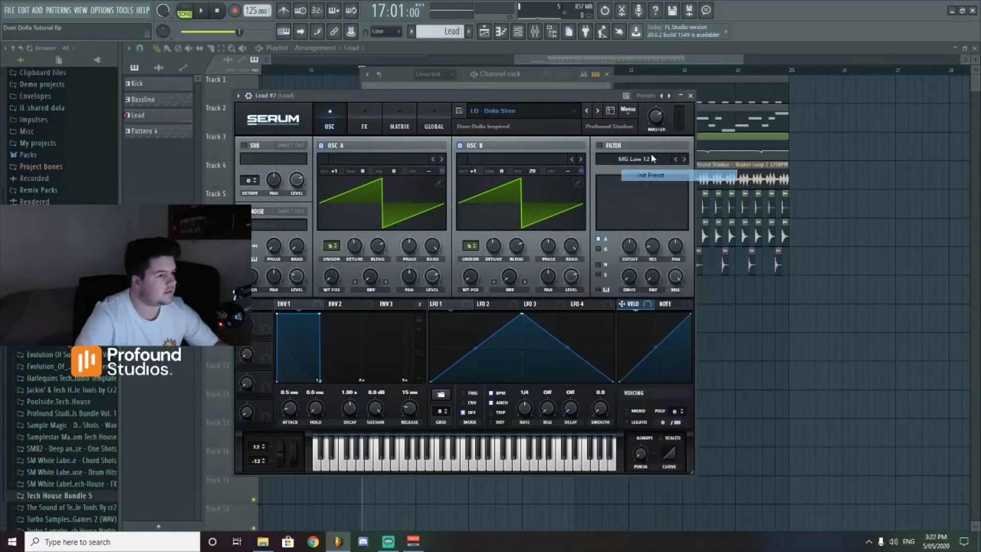
left_click(690, 96)
Step: Copy the original Lead channel's notes and paste them into the cloned Lead channel in a new pattern
right_click(448, 144)
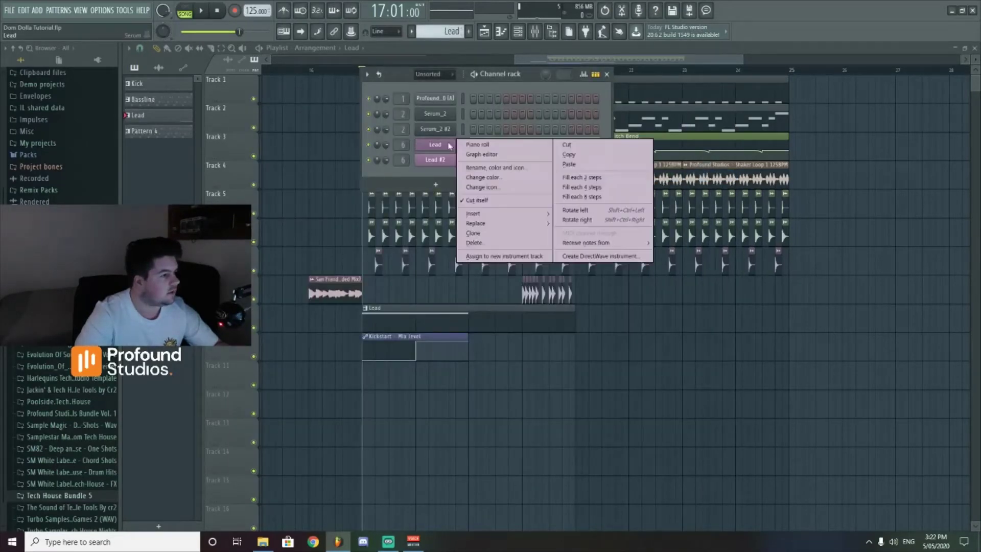
left_click(567, 155)
key("plus")
key("plus")
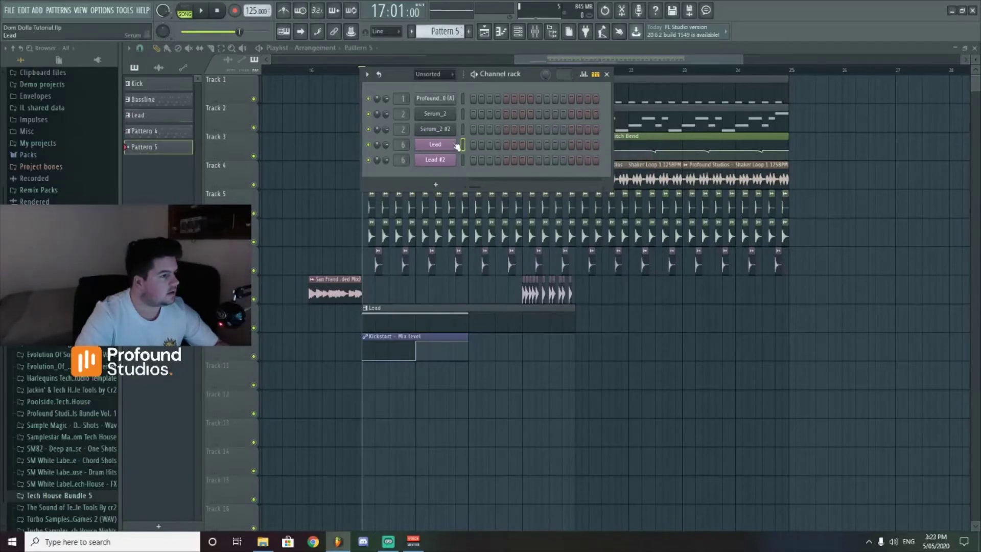
right_click(455, 154)
left_click(565, 179)
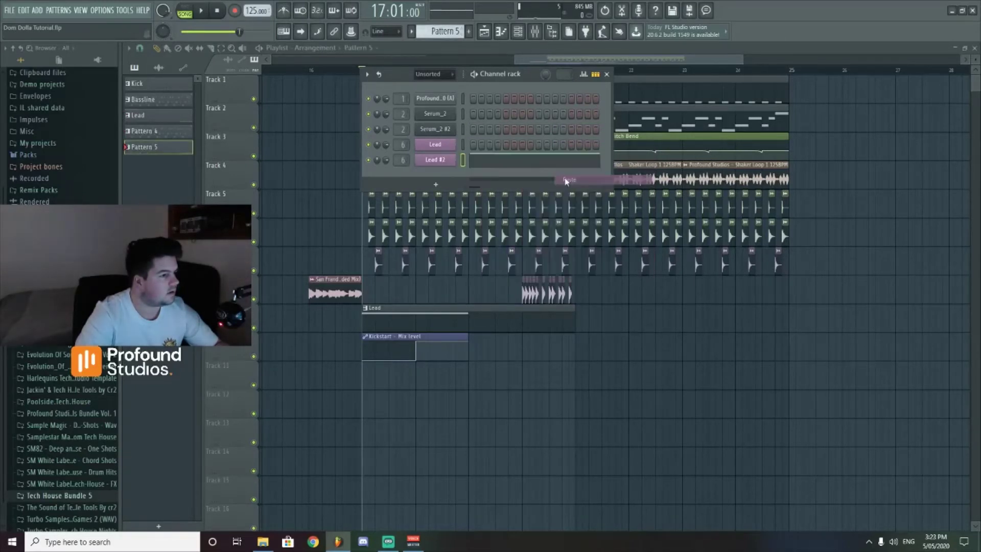
Step: Open the cloned Lead channel's Serum, enable oscillator B, and set the octave of both oscillators to +1
left_click(446, 162)
left_click(477, 146)
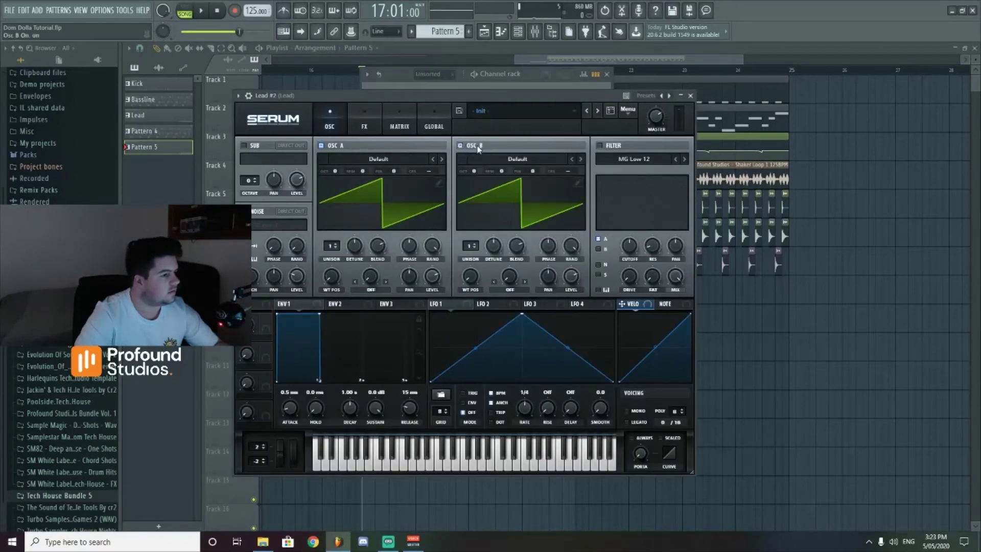
left_click_drag(345, 171, 338, 166)
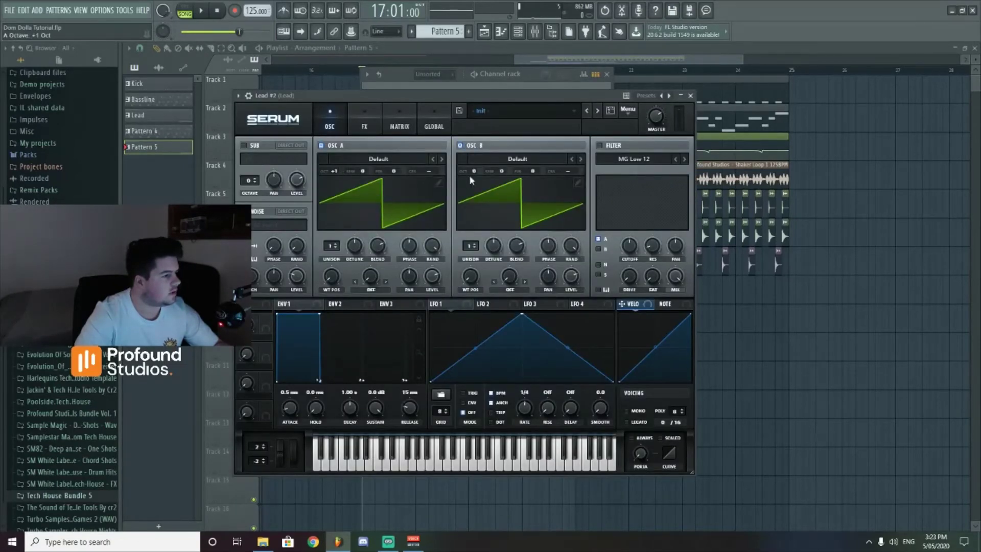
left_click_drag(469, 174, 476, 169)
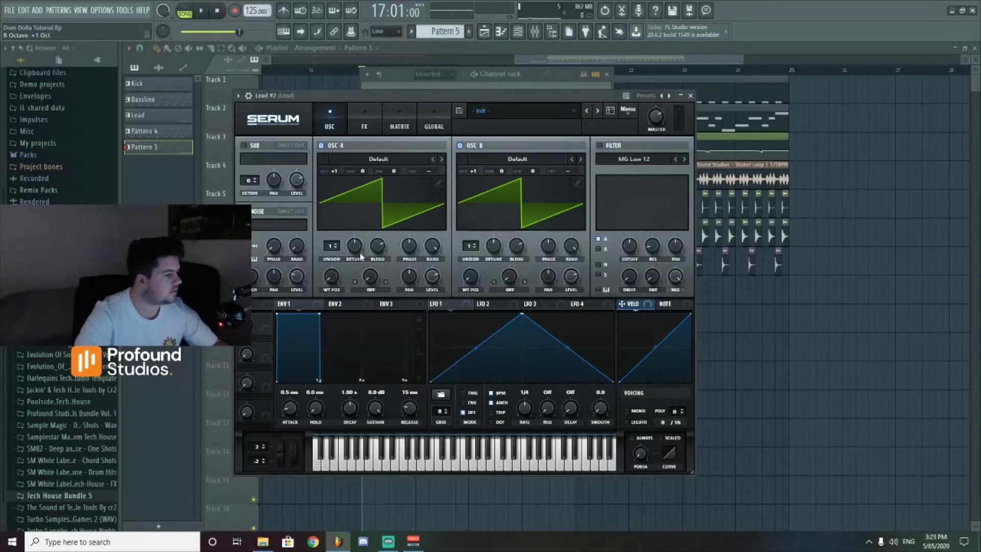
Step: Set the unison of oscillators A and B to 5 voices and oscillator B's fine tuning to 29 cents
left_click_drag(332, 246, 332, 216)
left_click_drag(470, 246, 476, 223)
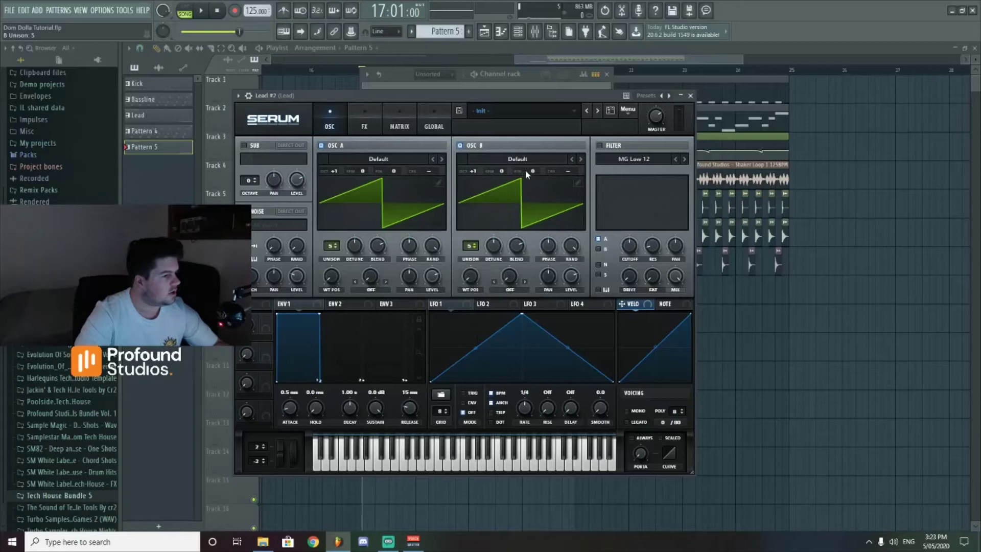
left_click_drag(535, 174, 535, 165)
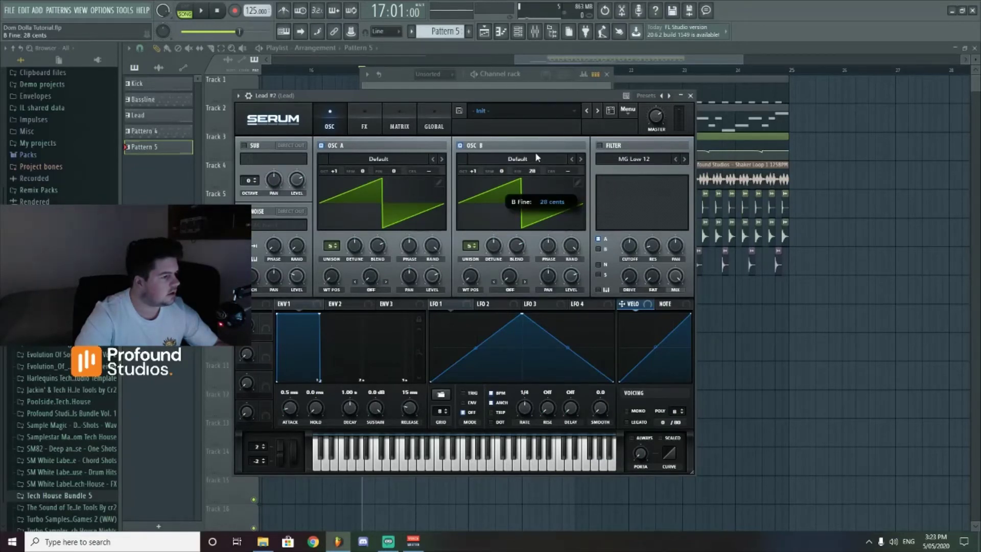
left_click_drag(535, 152, 535, 153)
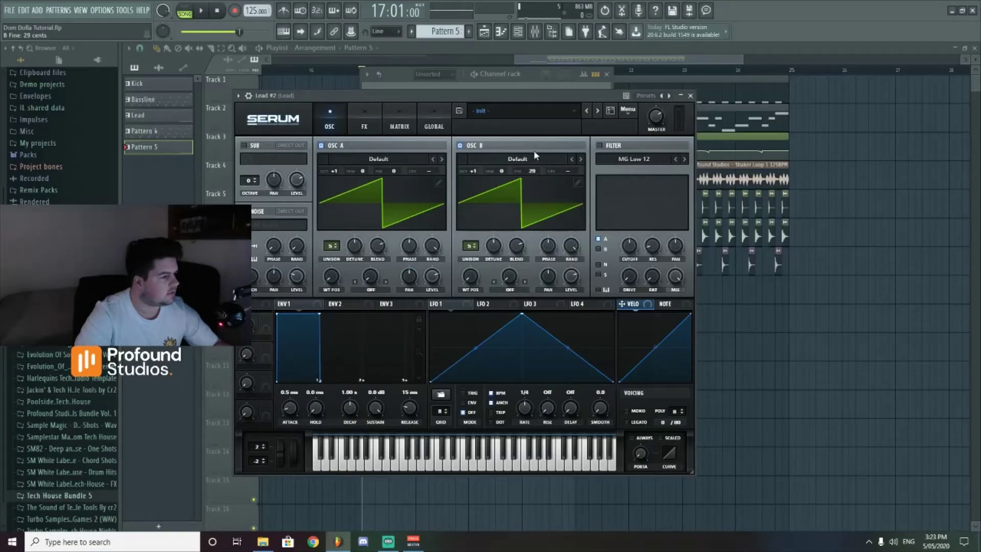
Step: Set envelope 3's sustain to 0% and route it to both oscillators' coarse pitch with negative amounts, using -23 on oscillator A
left_click(392, 303)
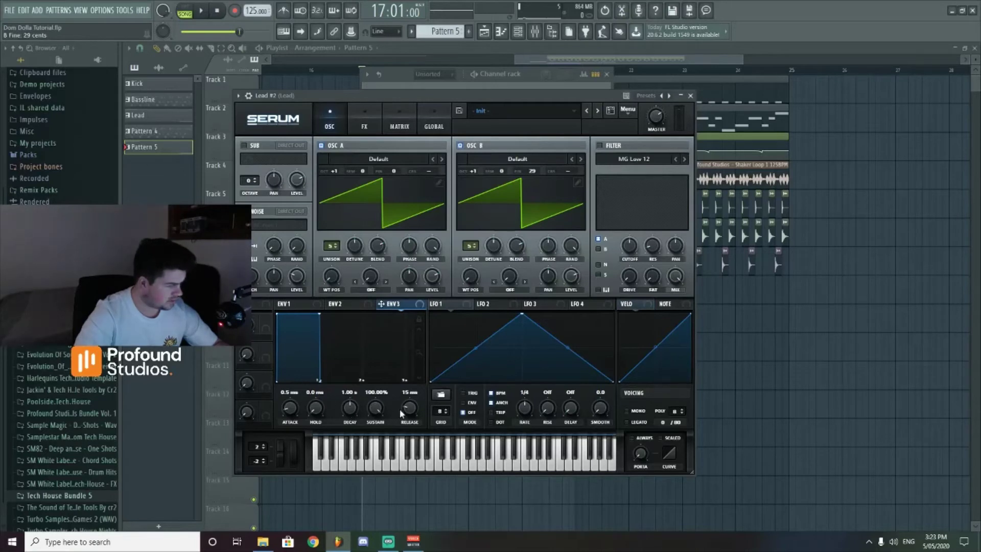
left_click_drag(319, 313, 333, 378)
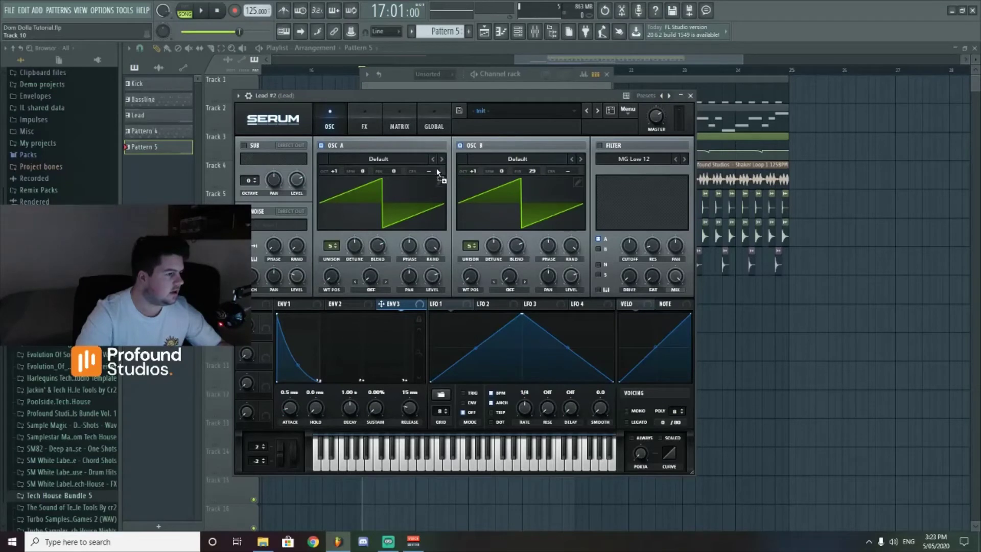
left_click_drag(438, 170, 439, 170)
left_click_drag(405, 305, 529, 208)
left_click_drag(581, 169, 578, 174)
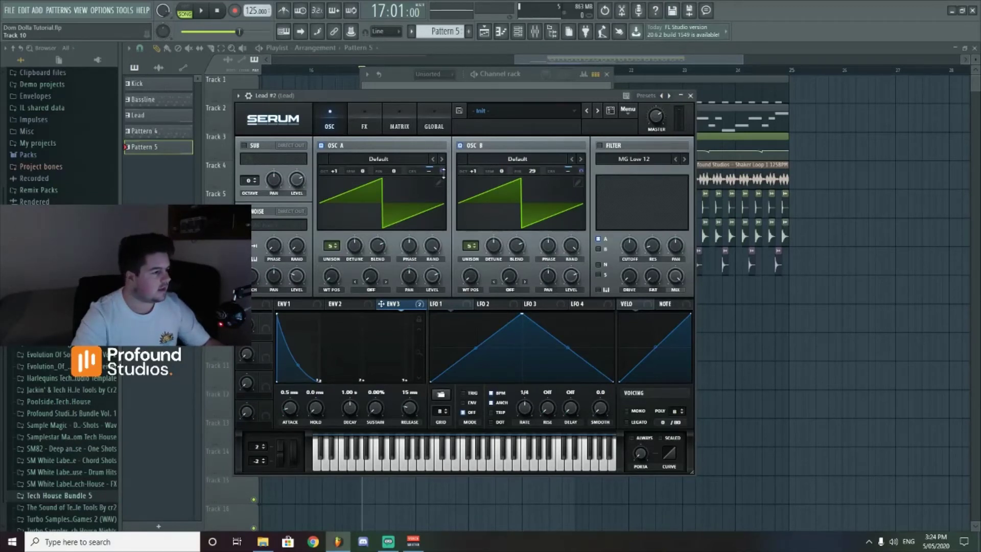
left_click_drag(441, 172, 436, 215)
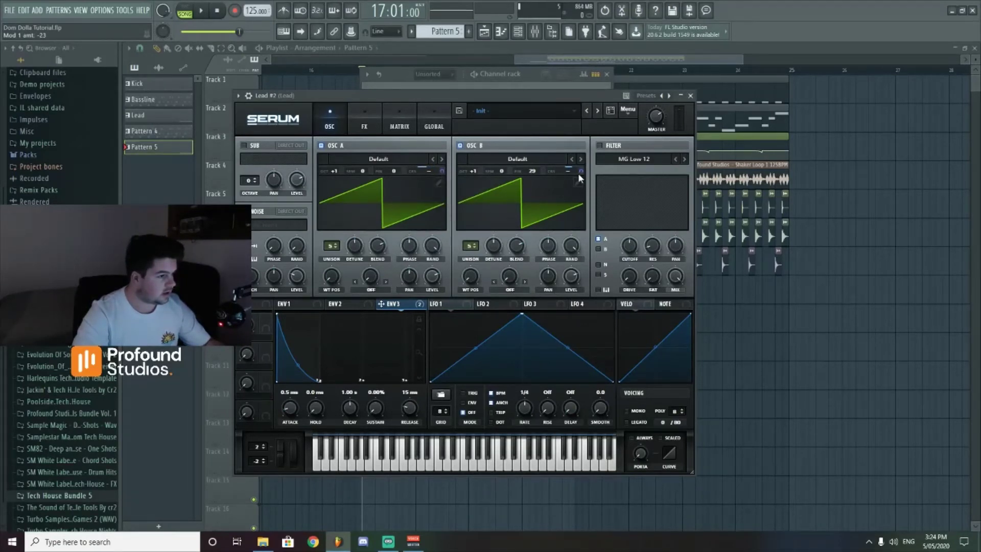
left_click_drag(578, 174, 576, 225)
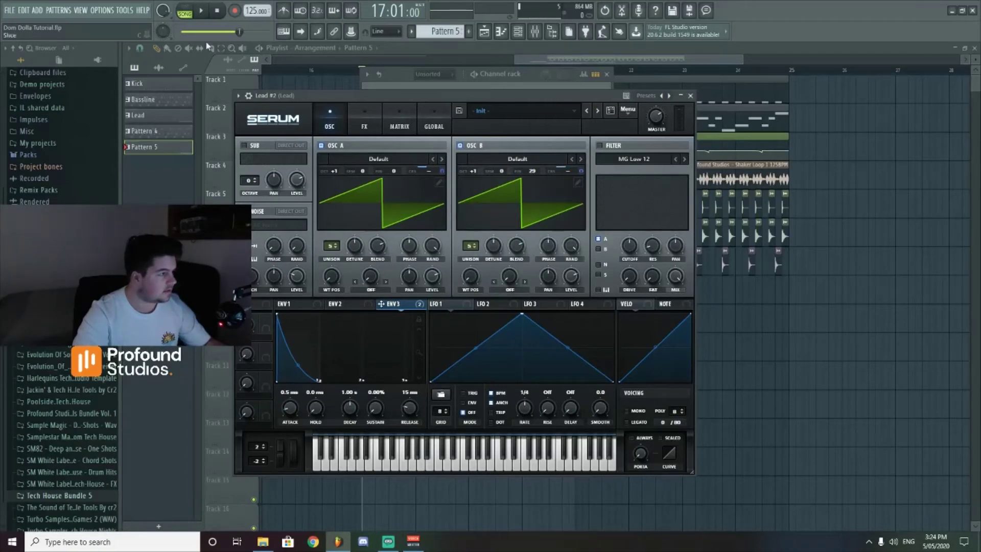
Step: Play Pattern 5 in pattern mode, un-solo the Bassline mixer track, and select the Lead mixer track
left_click(194, 9)
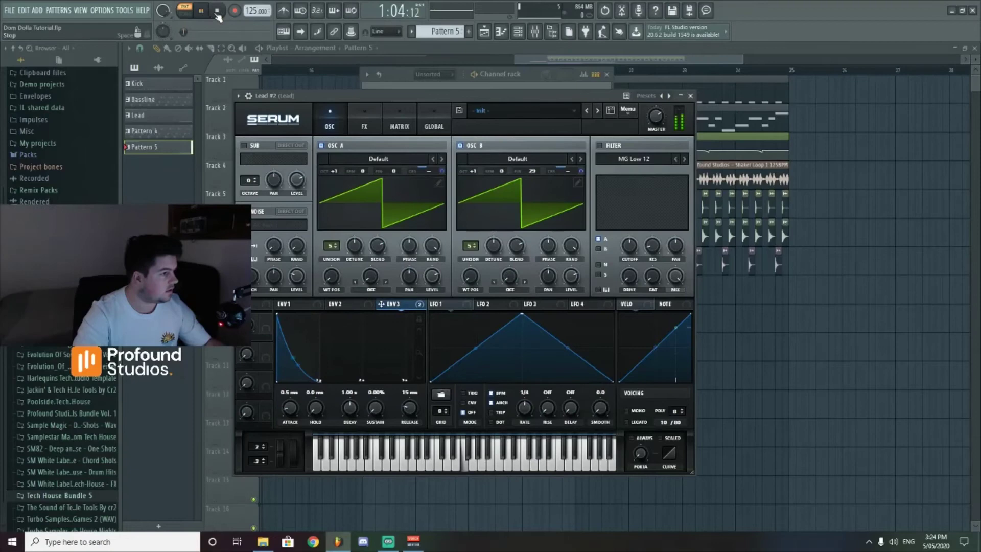
left_click_drag(565, 97, 572, 235)
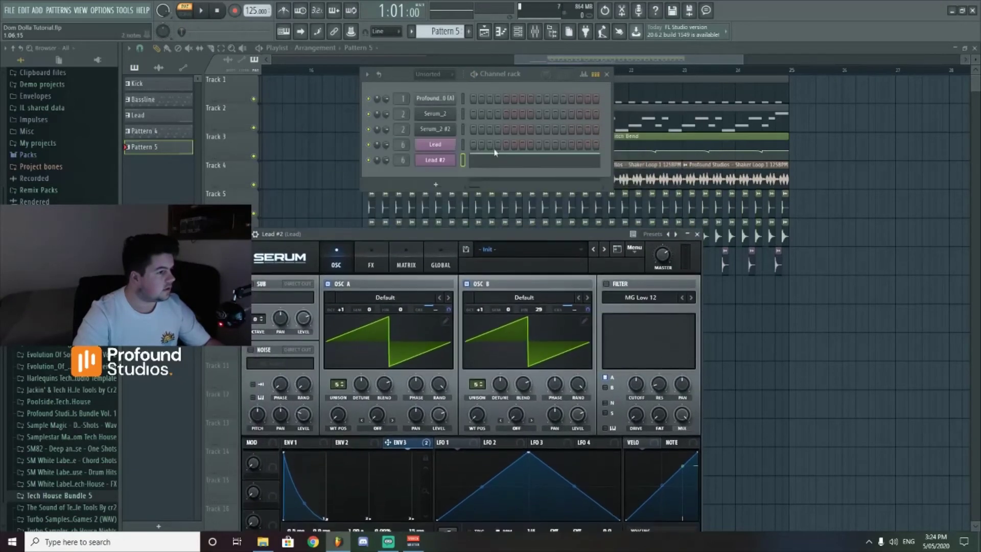
left_click(541, 57)
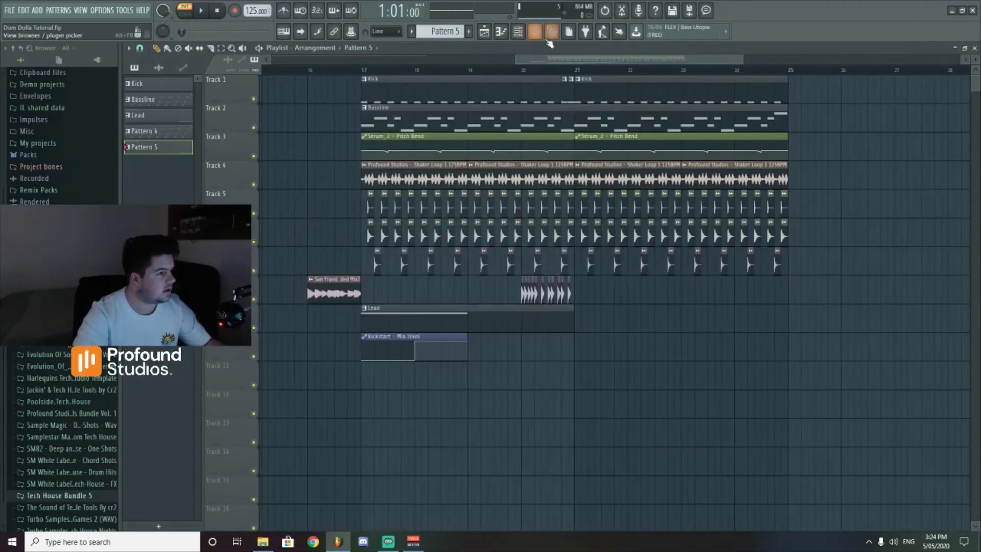
left_click(534, 32)
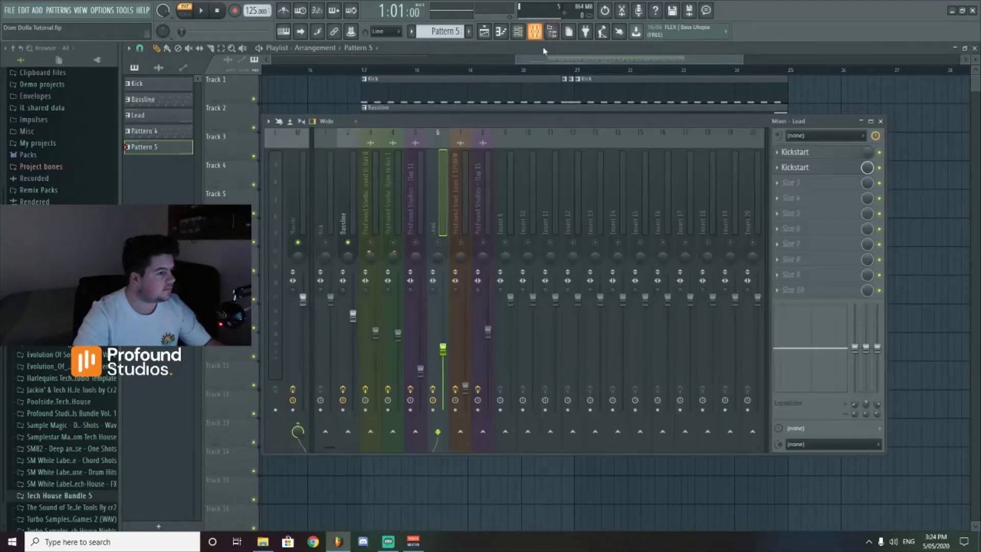
left_click(346, 230)
left_click(433, 209)
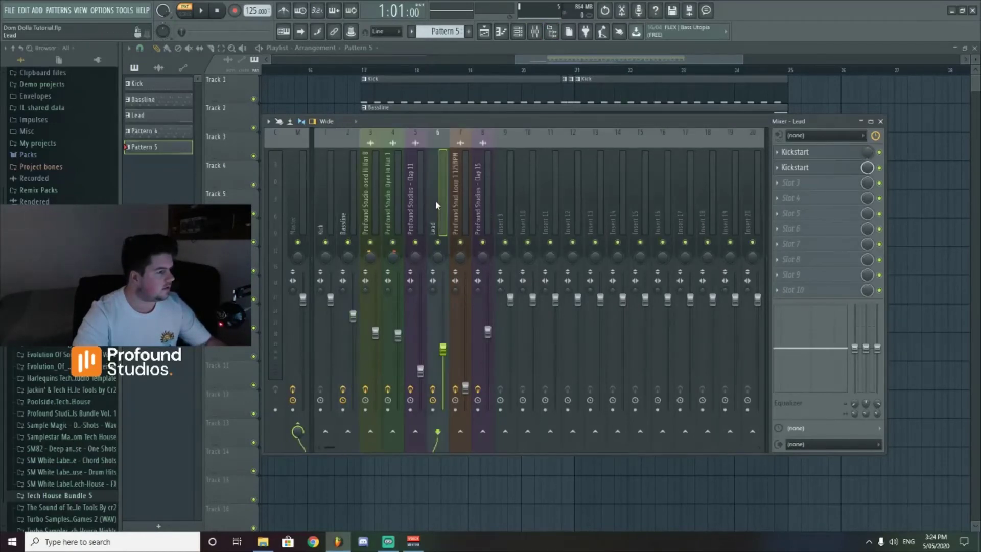
Step: Audition Pattern 5 with the cloned Lead channel and set its Serum master volume to 89%
left_click(518, 33)
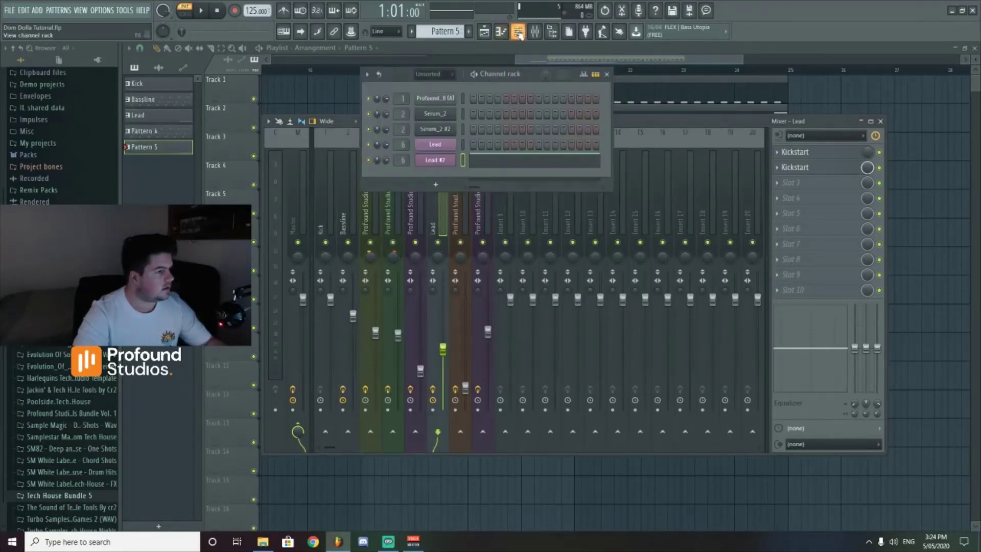
left_click(204, 13)
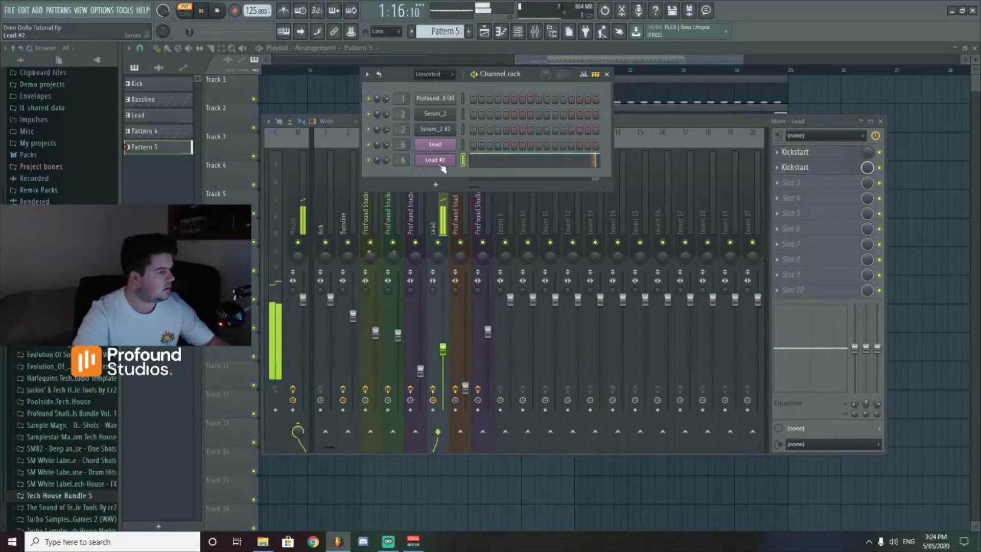
key("space")
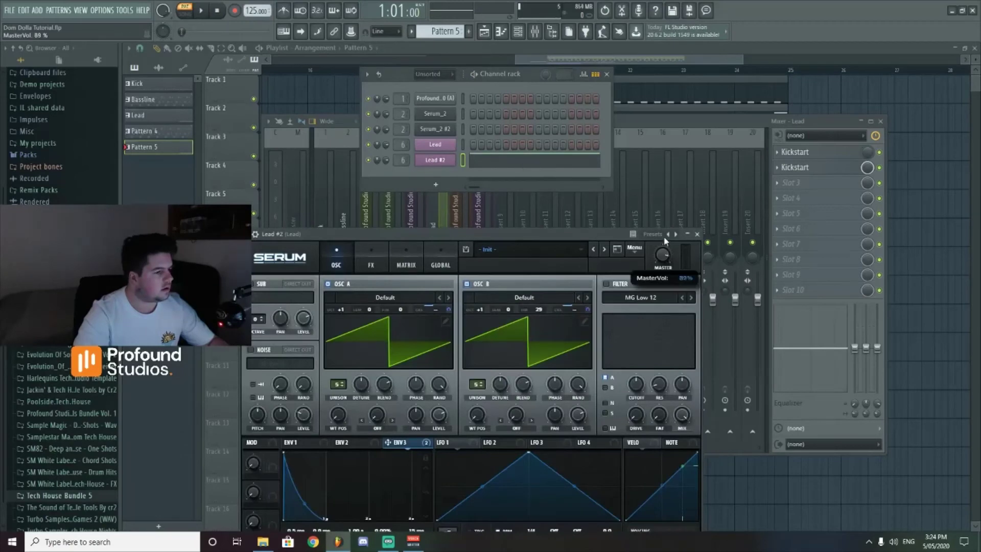
left_click_drag(583, 235, 590, 151)
left_click(444, 83)
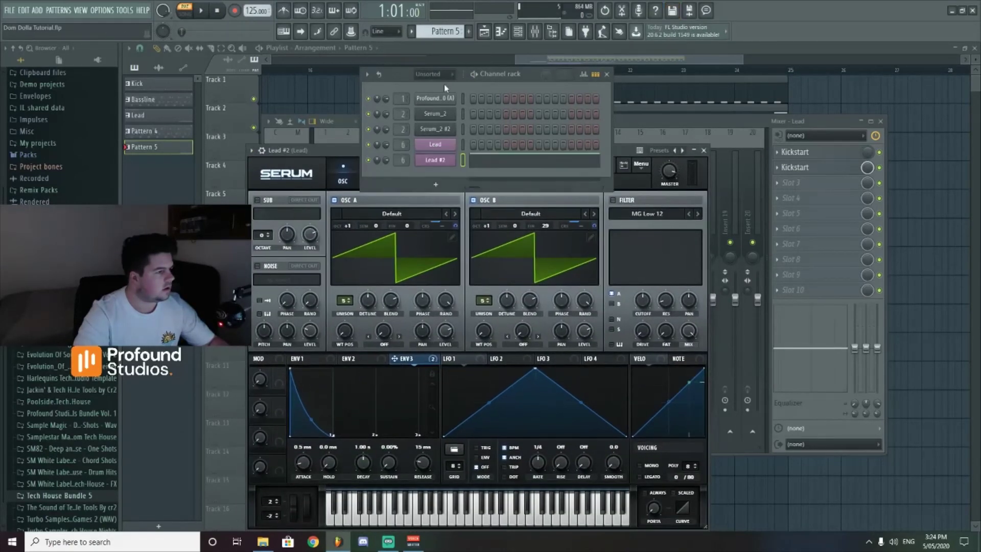
left_click(201, 10)
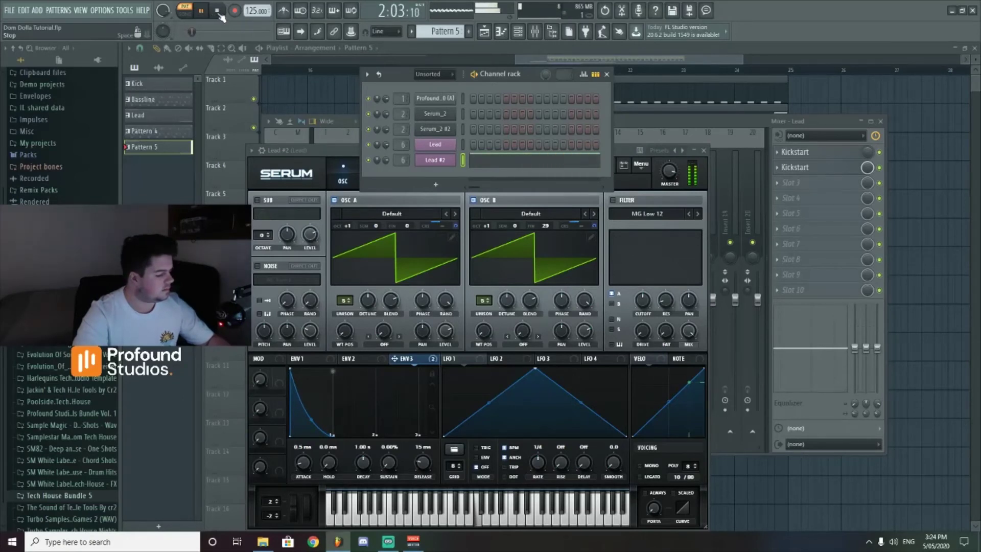
left_click(218, 12)
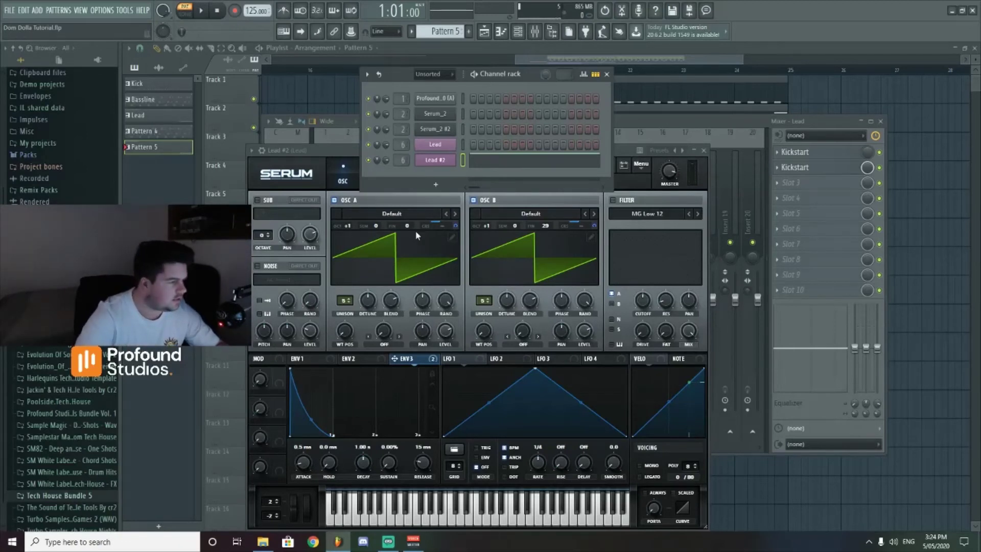
Step: Try a deeper envelope 3 pitch modulation on both oscillators, with -67 on oscillator B, and audition Pattern 5
left_click_drag(456, 228, 474, 260)
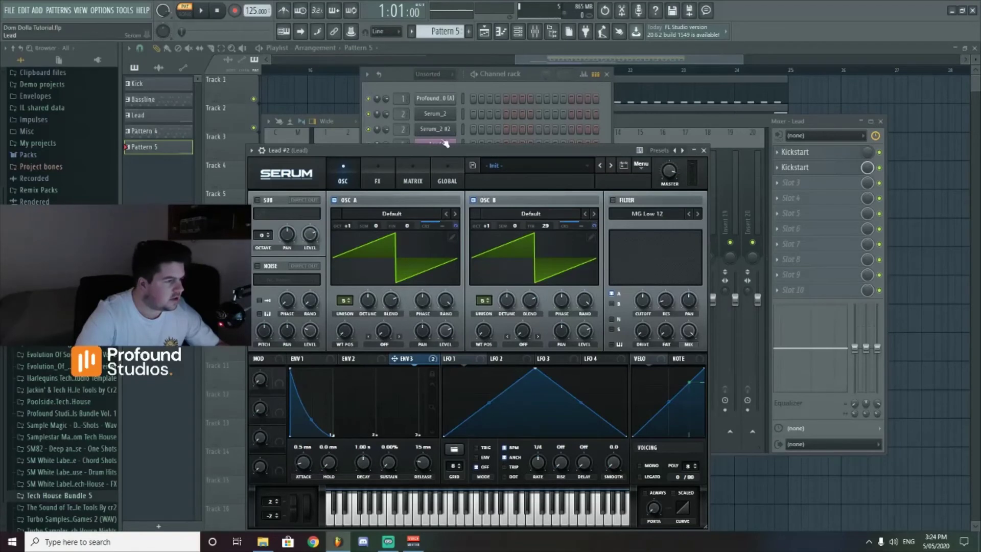
left_click_drag(453, 228, 456, 230)
left_click_drag(594, 226, 595, 226)
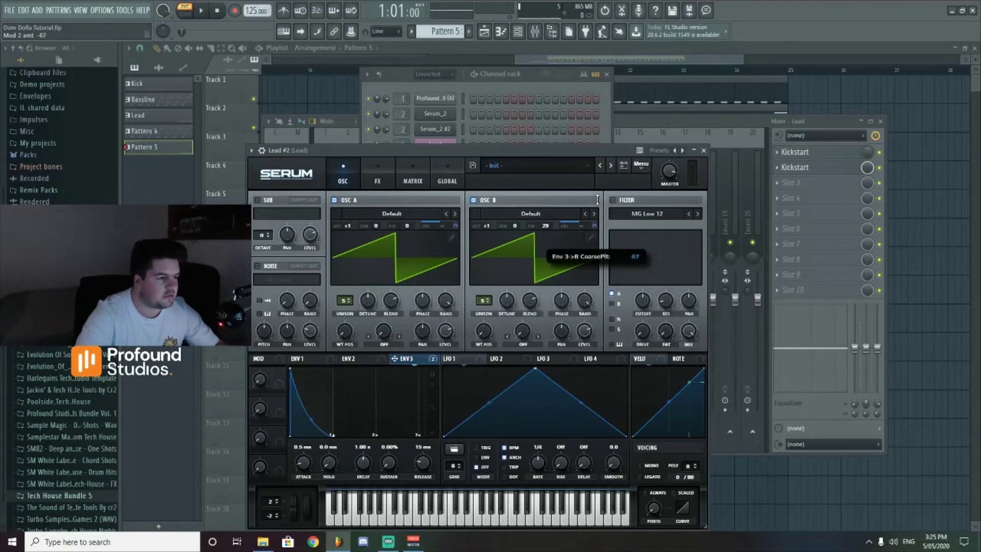
left_click_drag(599, 202, 597, 202)
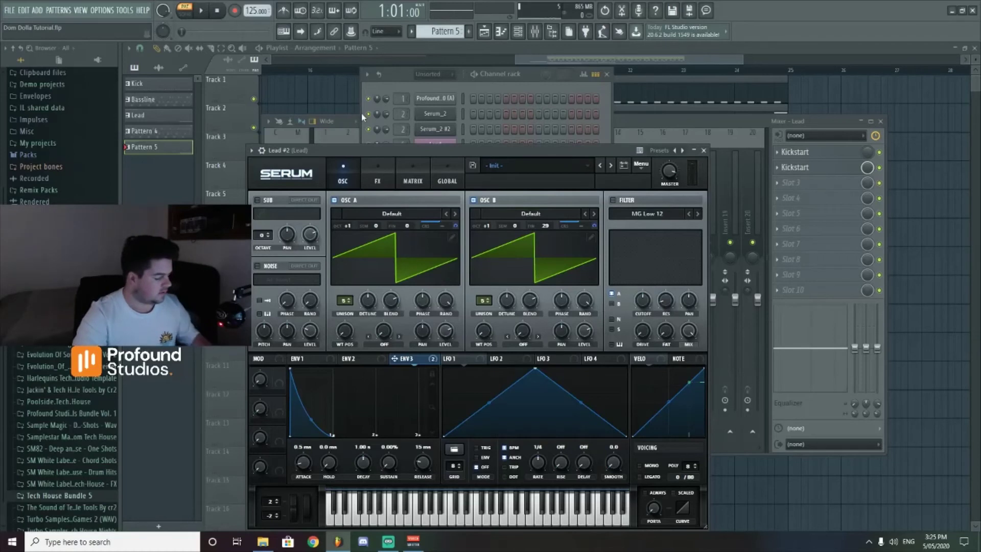
left_click(203, 11)
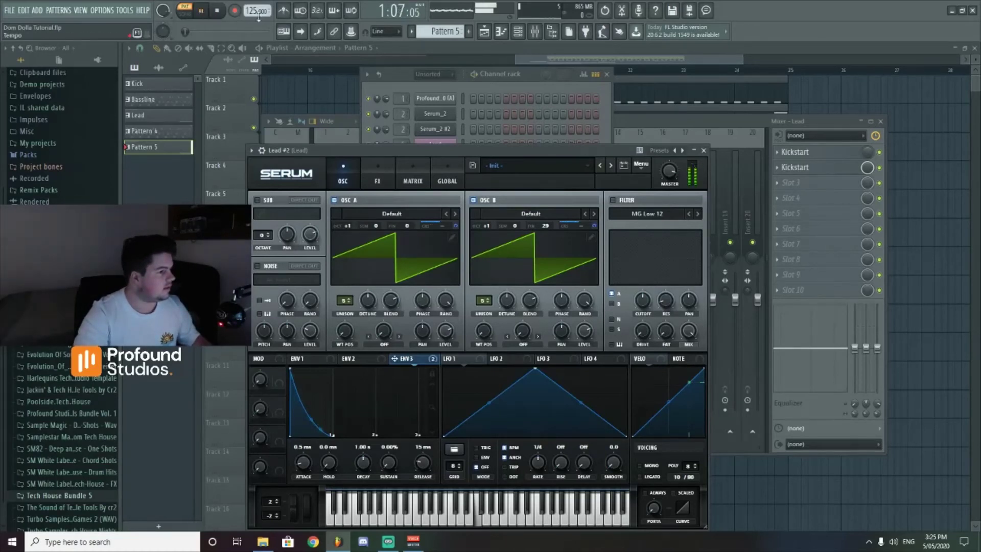
left_click(218, 11)
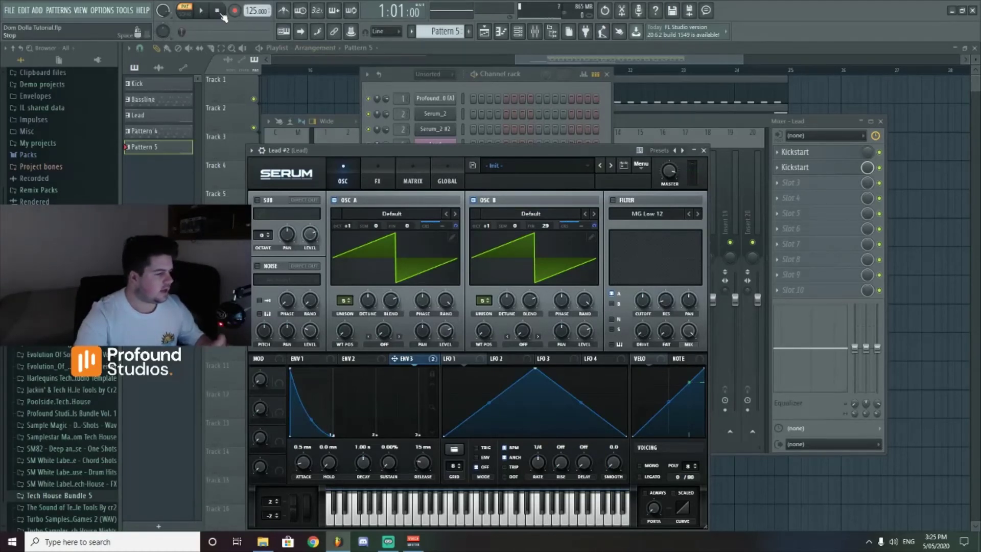
Step: Set envelope 3's coarse pitch modulation to -21 on oscillator A and -23 on oscillator B
left_click_drag(455, 225, 456, 188)
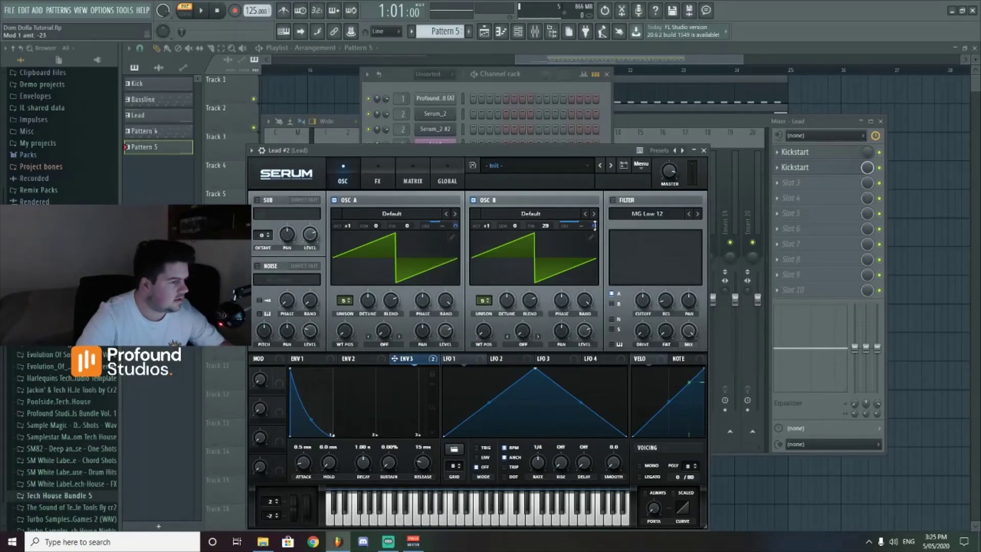
left_click_drag(594, 226, 595, 209)
left_click_drag(594, 169, 593, 168)
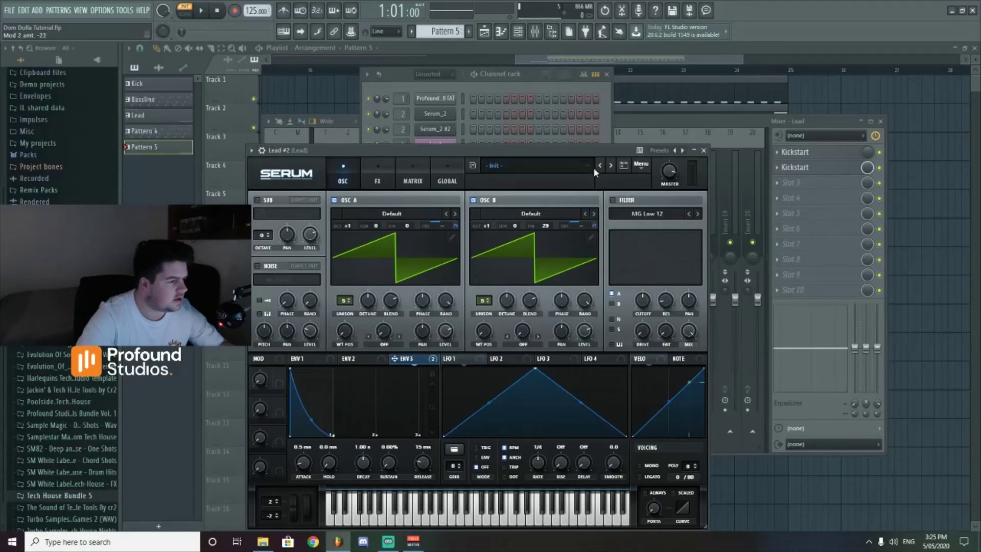
Step: Enable the Plate reverb with 46% size and 10% low cut, and enable the Tube distortion with 47% drive
left_click(391, 173)
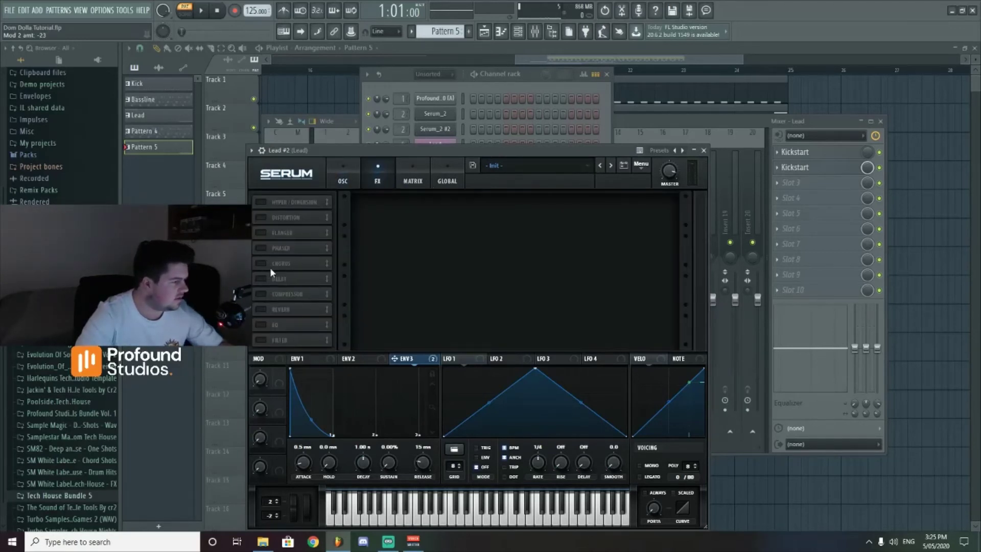
left_click(258, 309)
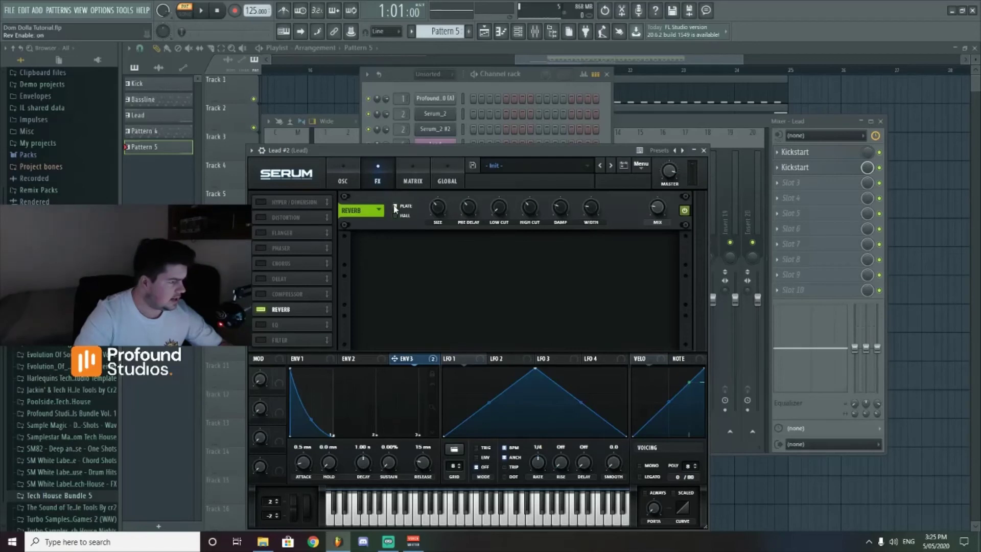
left_click_drag(440, 210, 434, 205)
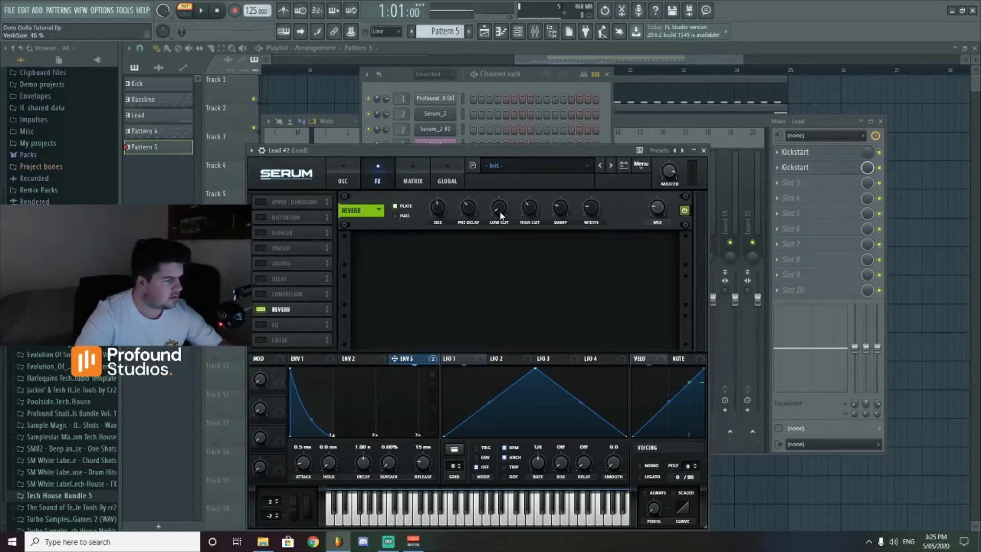
mouse_move(500, 201)
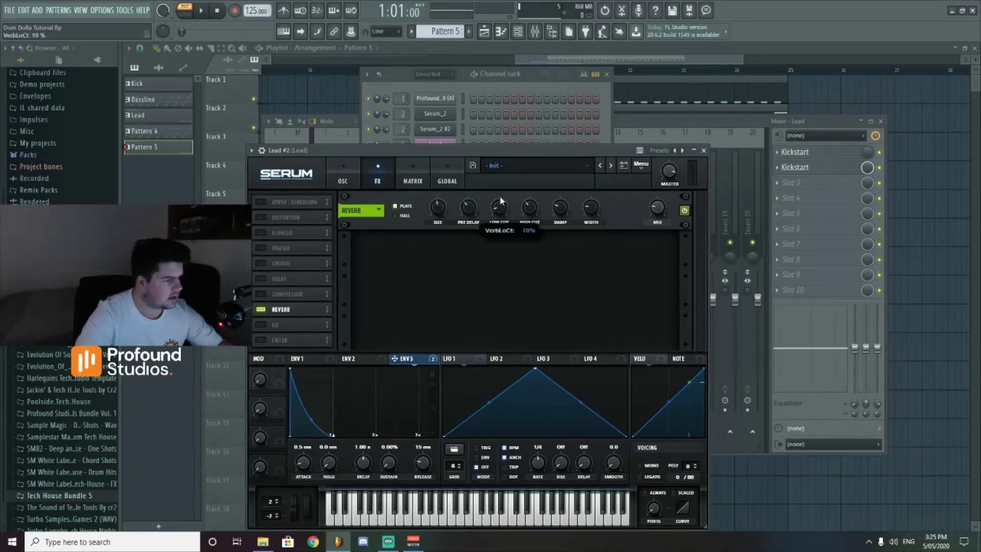
left_click(267, 218)
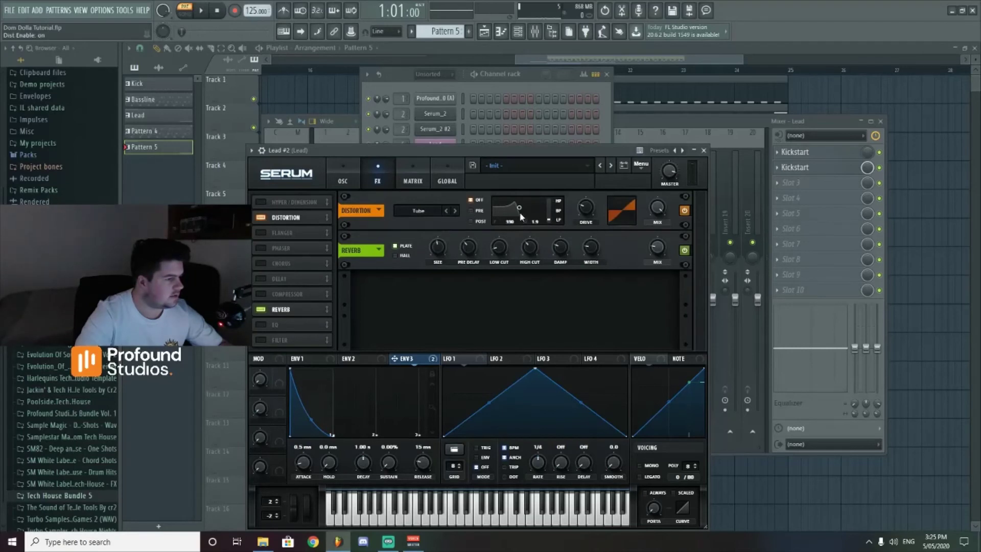
mouse_move(587, 200)
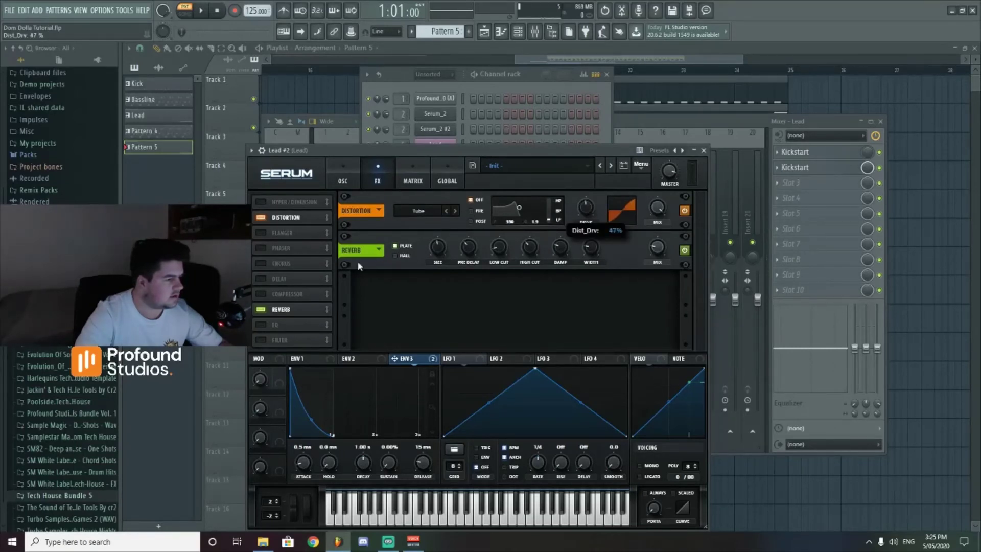
Step: Lower the resonance of the Tube distortion's filter to 0.1 and audition Pattern 5
left_click_drag(520, 208, 522, 229)
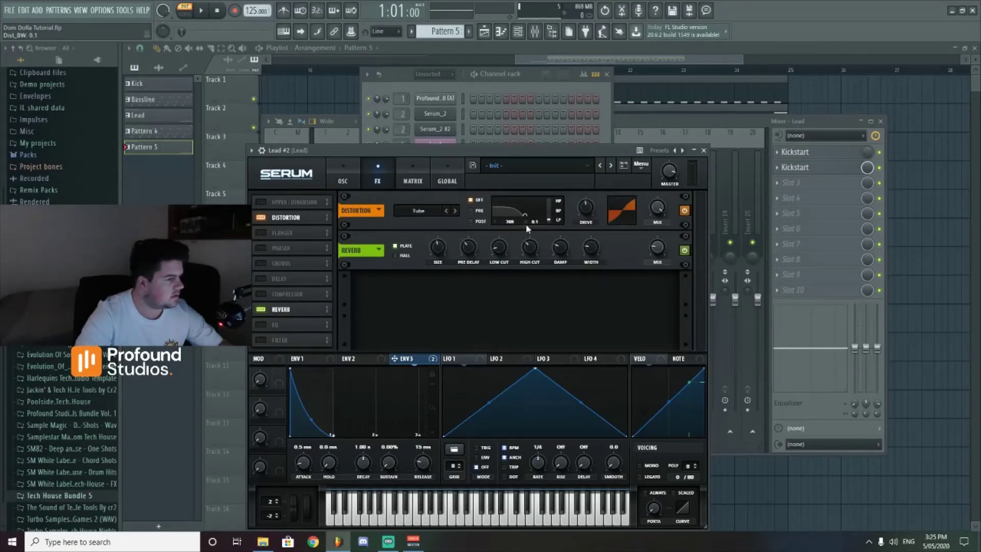
left_click(210, 14)
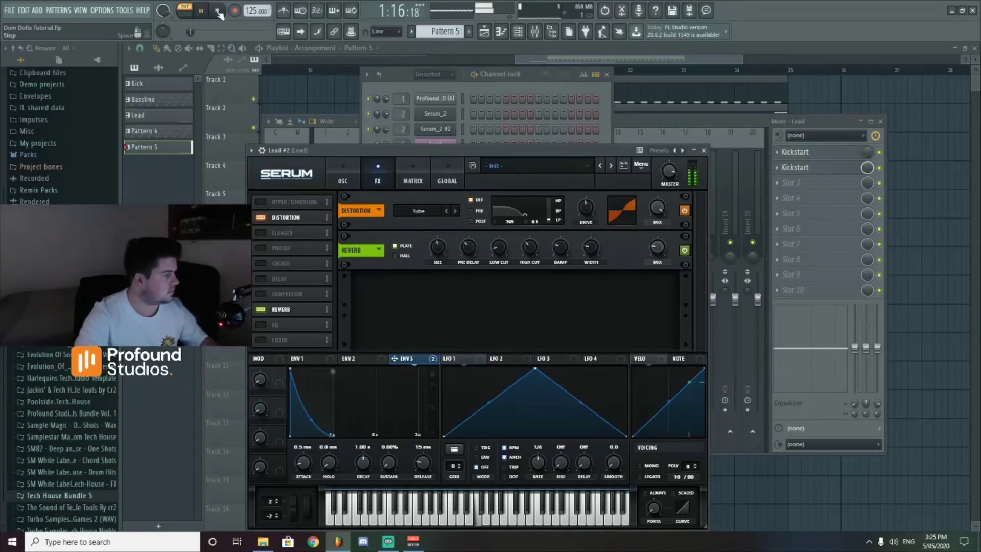
left_click(218, 12)
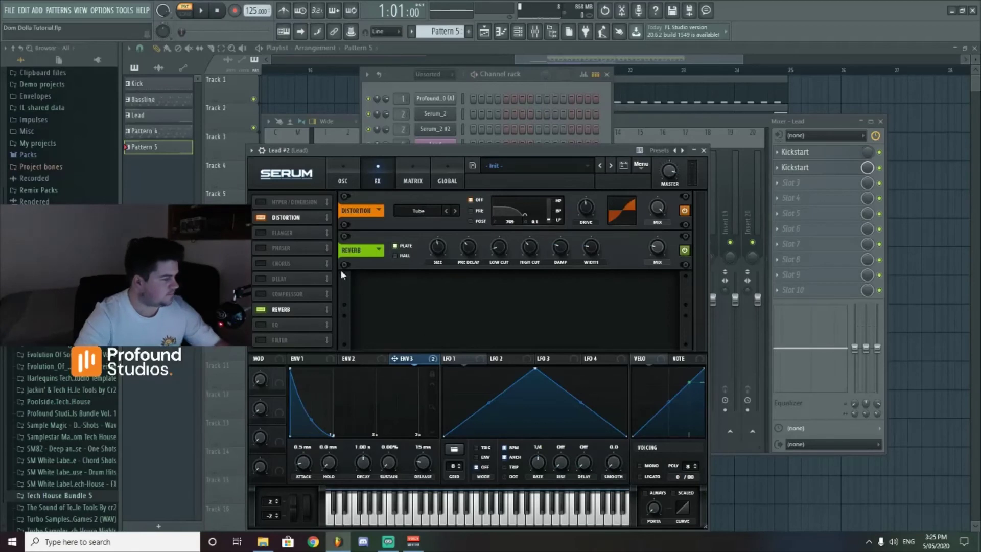
Step: Move the reverb directly after the distortion in the effects chain, and enable the EQ directly after the reverb
left_click(261, 233)
left_click(260, 233)
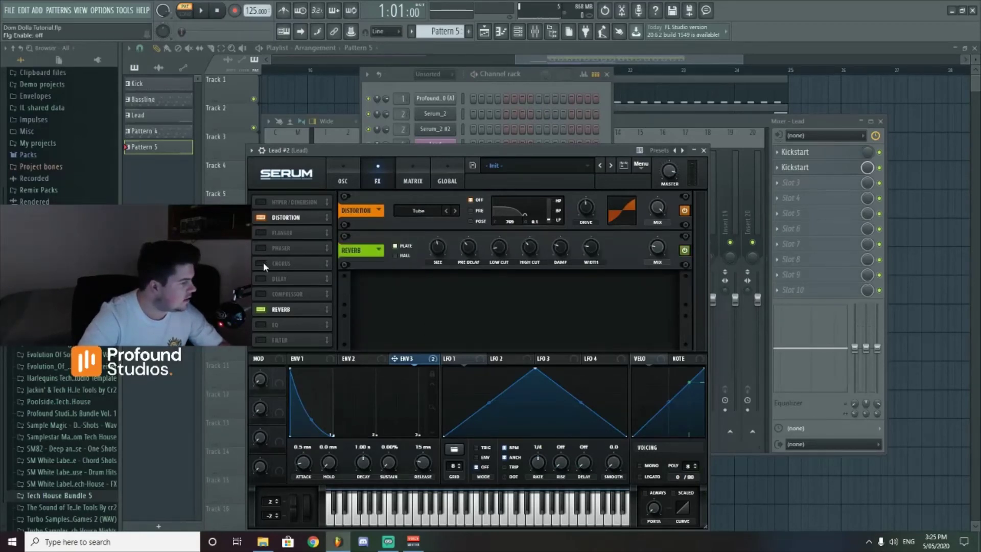
left_click_drag(293, 309, 294, 233)
left_click(261, 324)
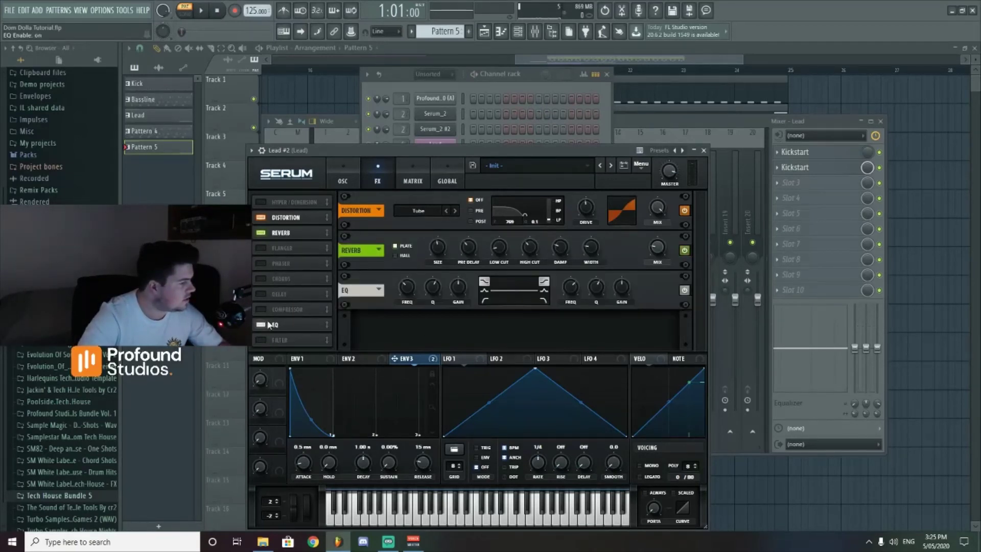
left_click_drag(269, 325, 288, 261)
Step: Set the EQ's low band to a low-cut shape with 46% Q, and its high band to a 5.5 dB peak at 4189 Hz
left_click(484, 300)
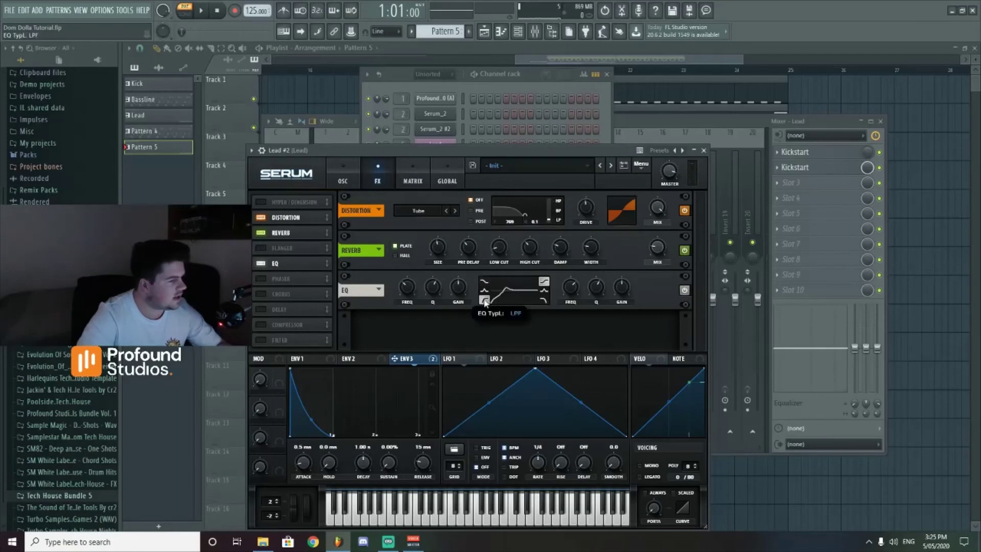
left_click_drag(415, 290, 414, 276)
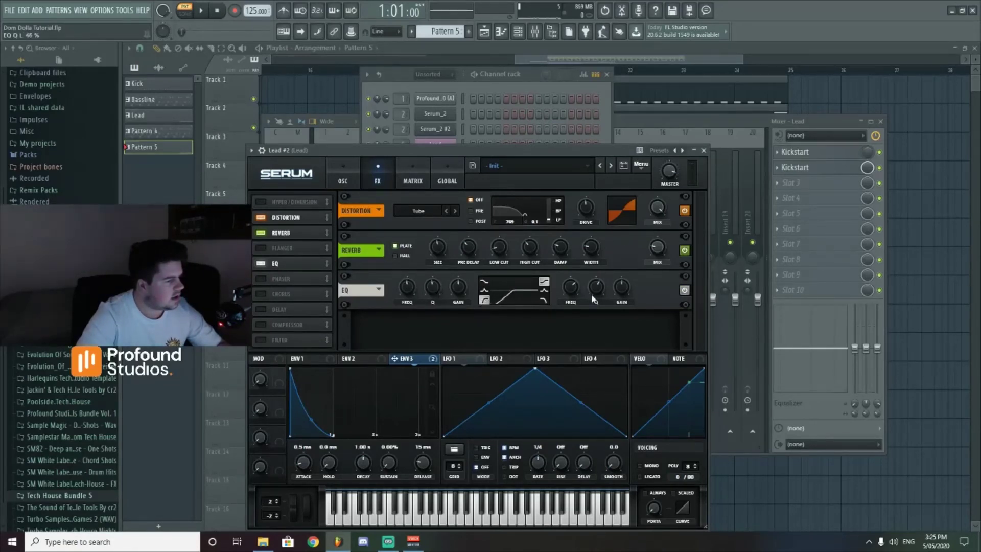
left_click(544, 291)
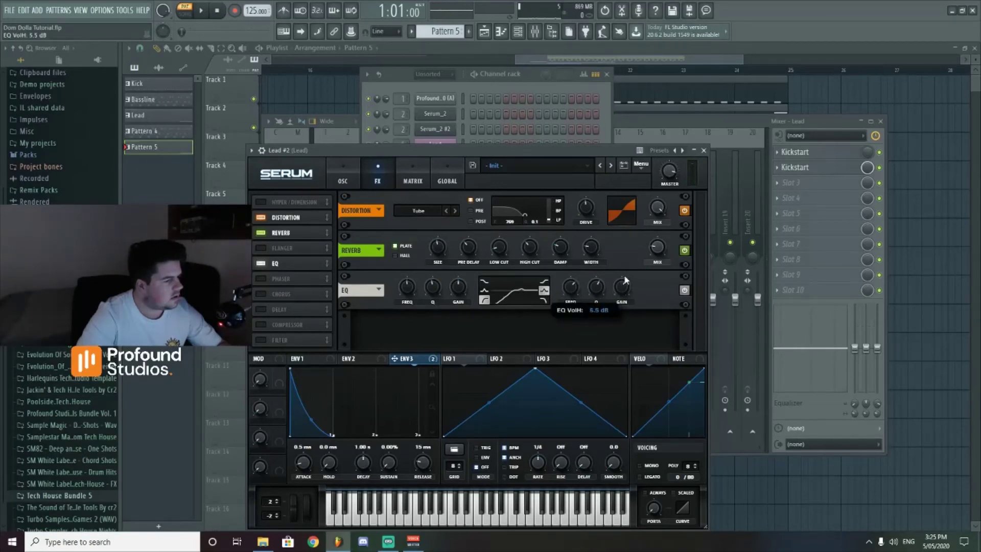
left_click_drag(600, 284, 574, 282)
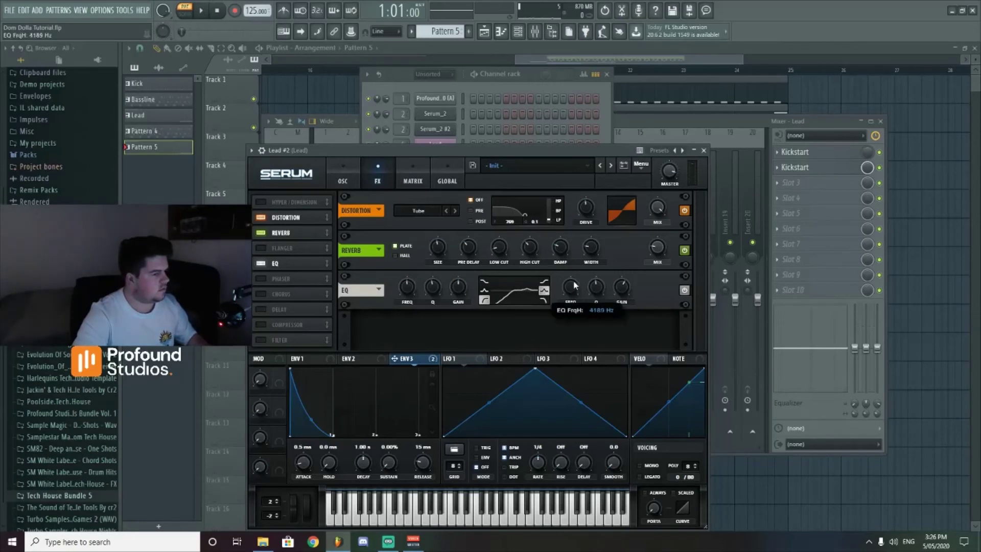
Step: Audition Pattern 5 while fine-tuning the EQ's low-cut frequency
left_click(203, 11)
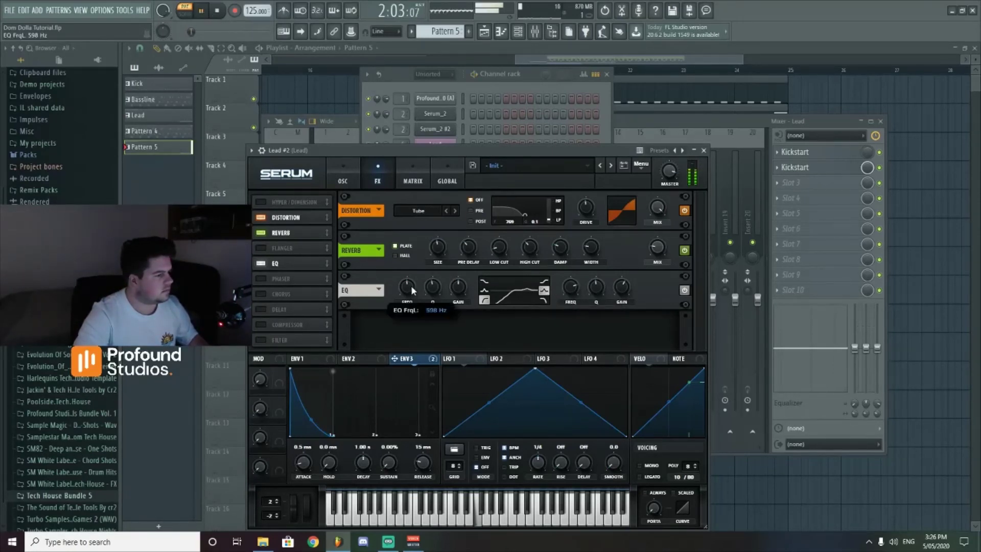
left_click_drag(411, 288, 407, 299)
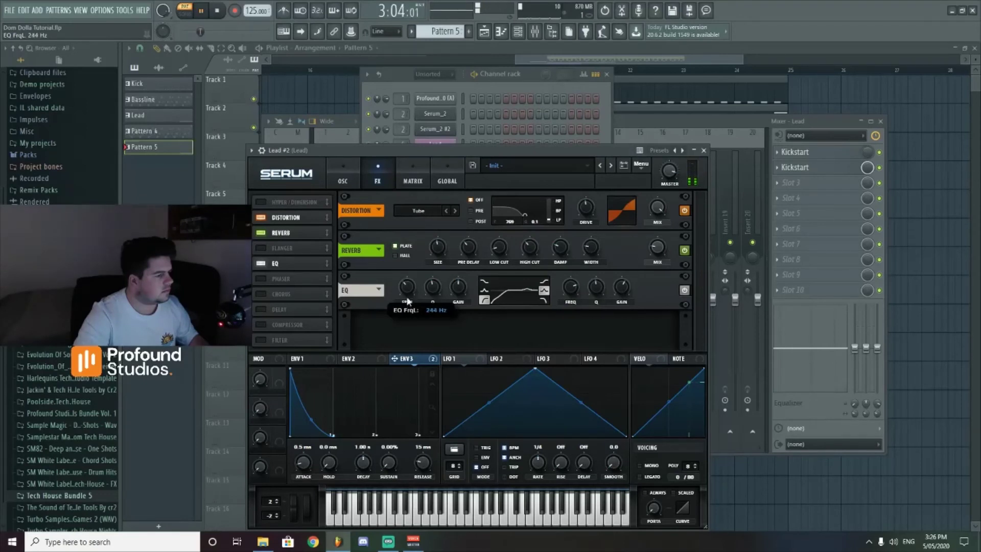
left_click(219, 11)
Step: Return to the playlist section starting at bar 17 and switch playback to song mode
left_click(550, 63)
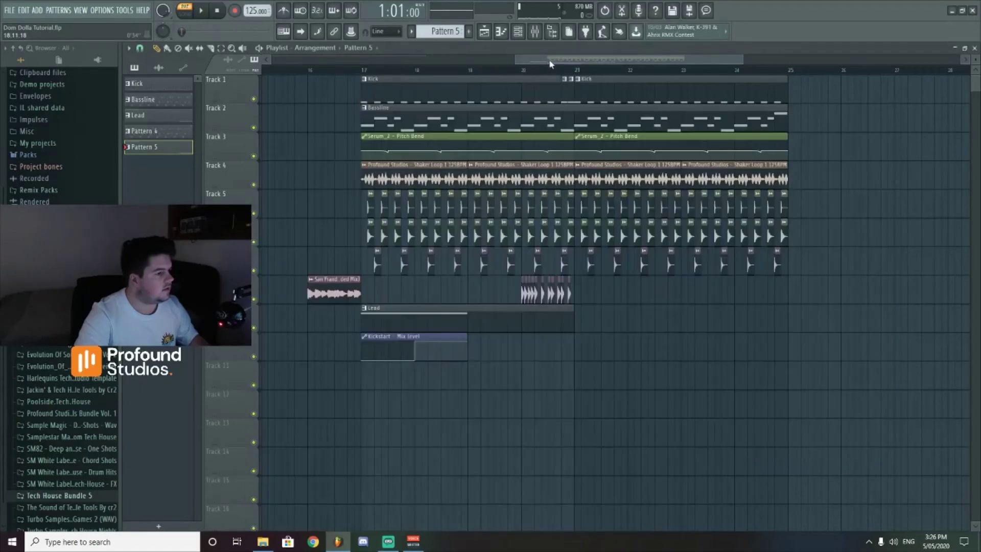
scroll(549, 63, "down", 5)
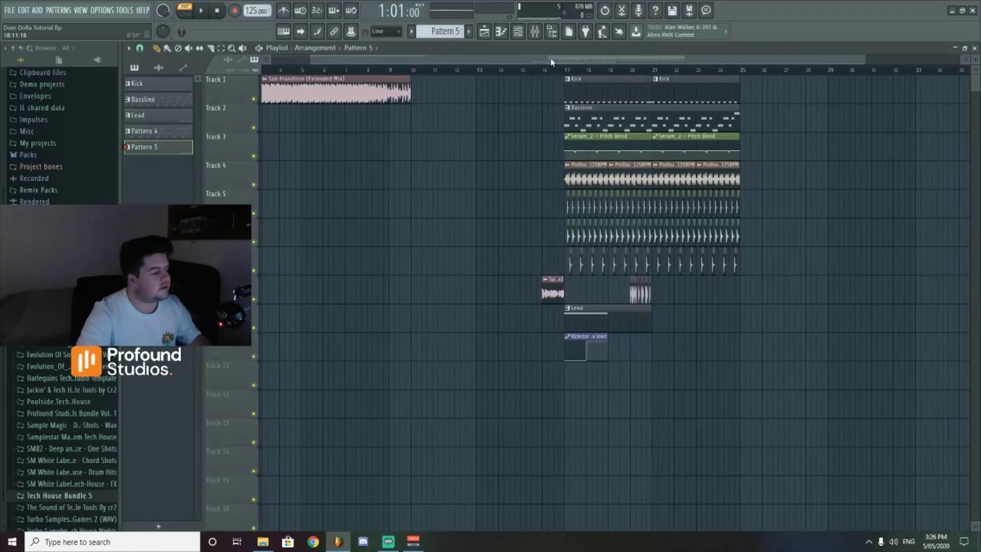
scroll(550, 61, "up", 5)
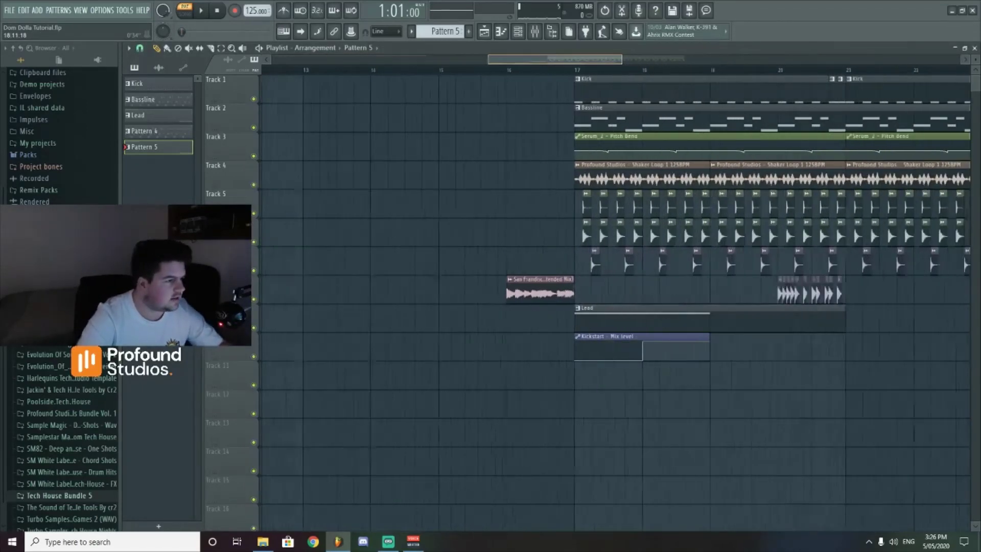
scroll(551, 60, "up", 2)
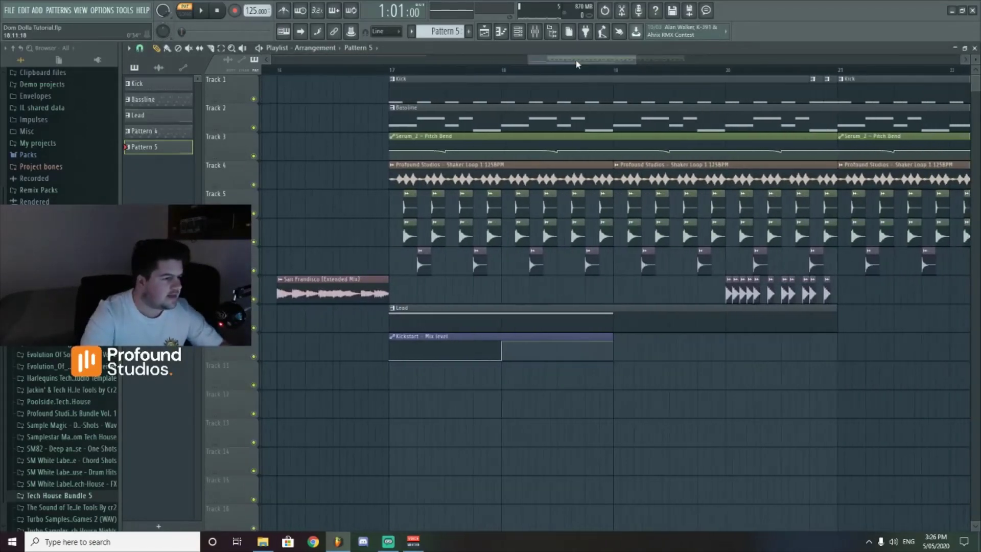
left_click(534, 34)
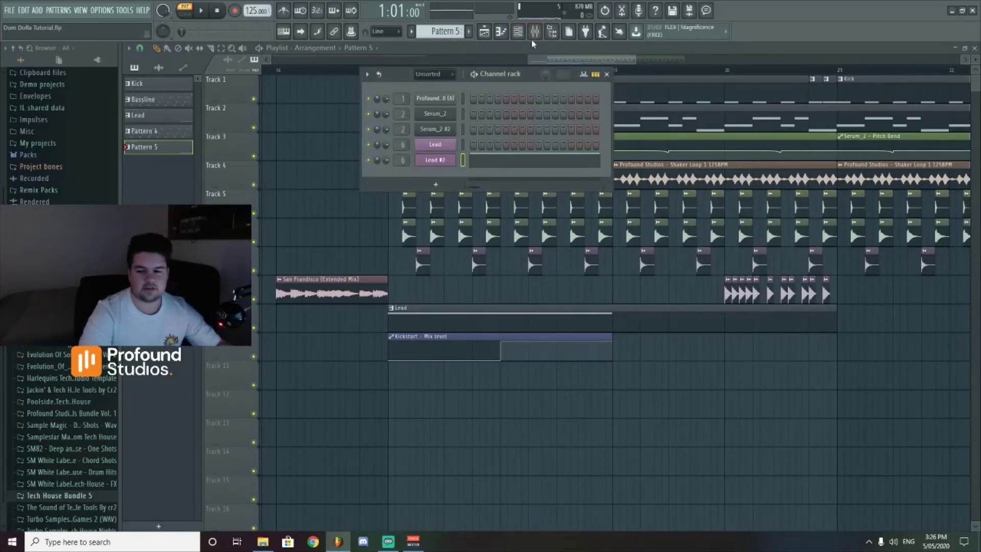
left_click(549, 60)
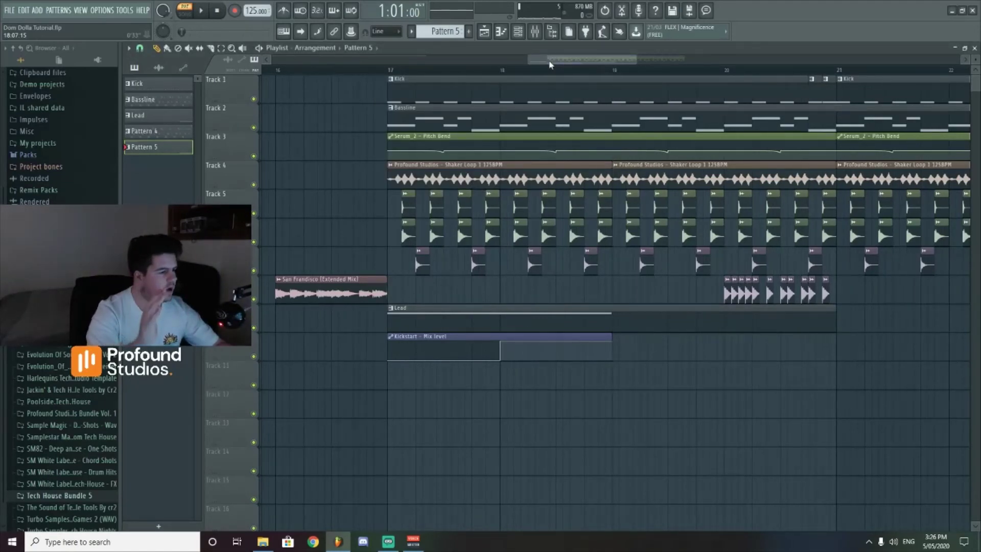
key("l")
Step: Review the Serum oscillator settings of the Lead #2 channel
left_click(518, 32)
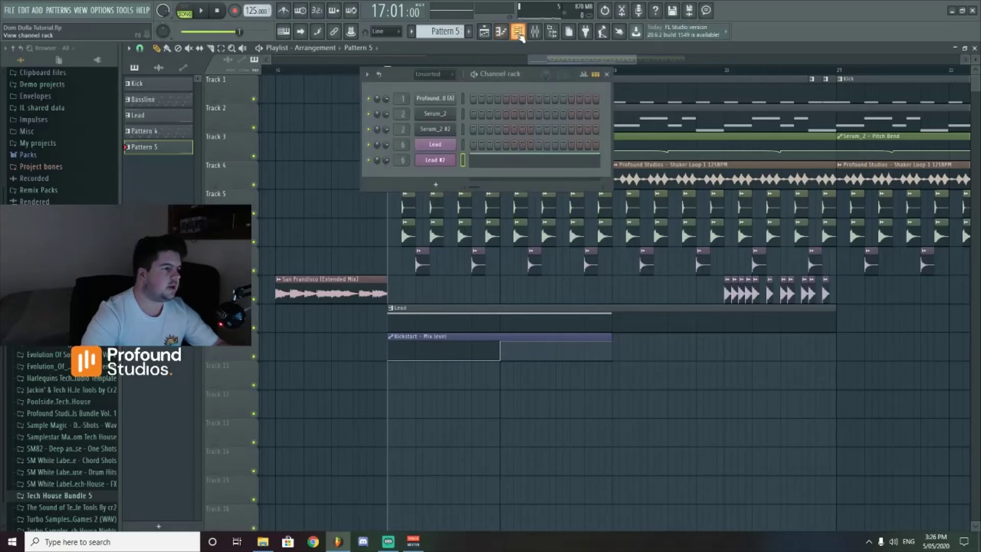
left_click(434, 160)
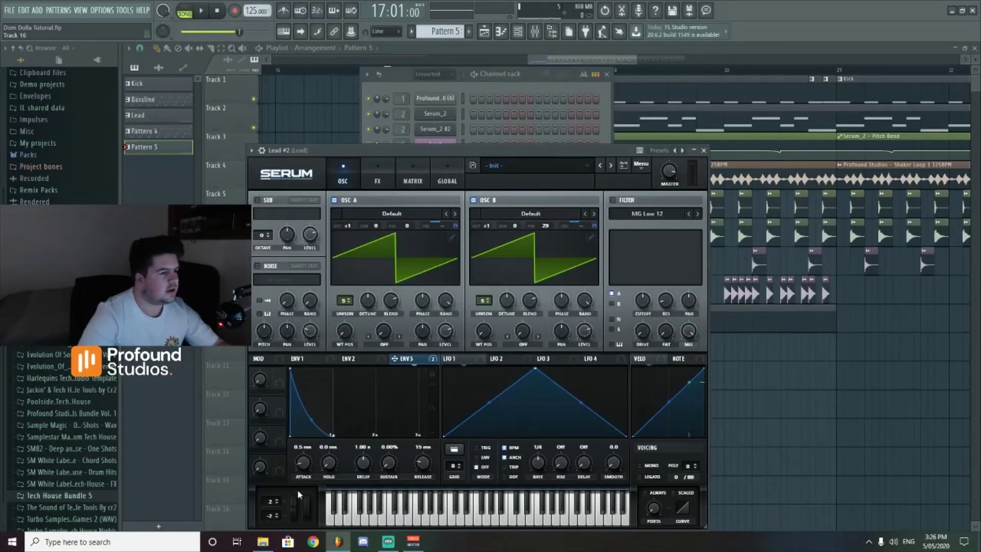
left_click(703, 150)
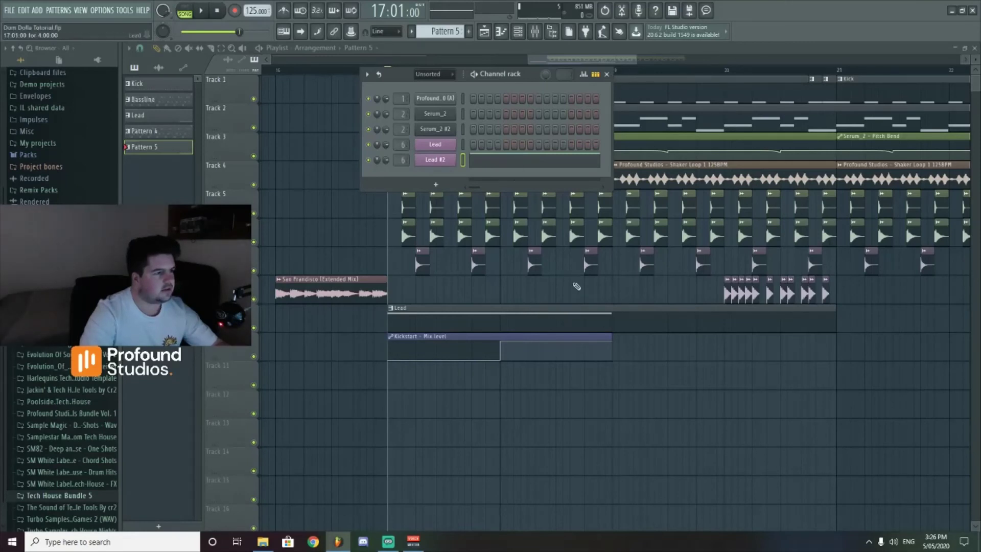
left_click(607, 74)
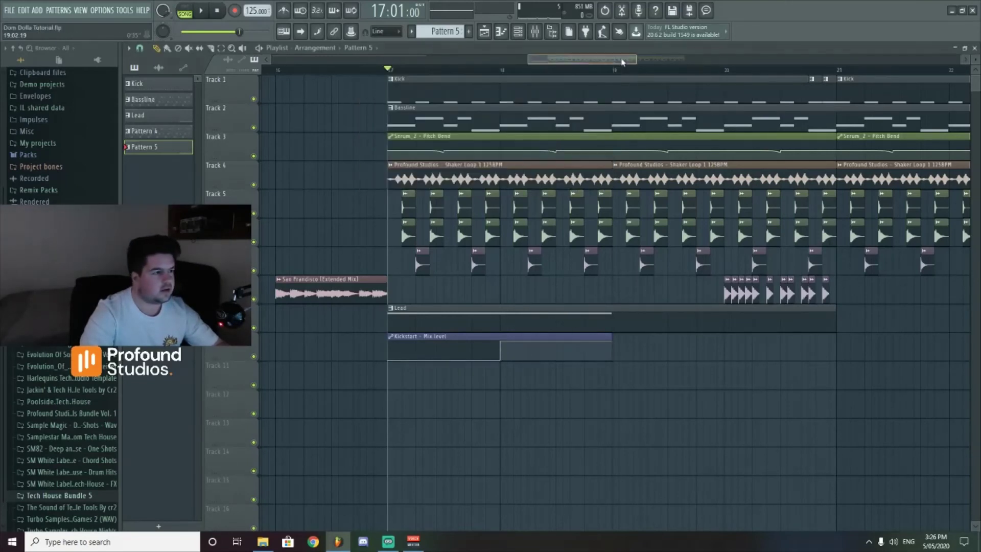
Step: Inspect the curve and mix settings of both Kickstart effects on the Lead mixer track
left_click(534, 32)
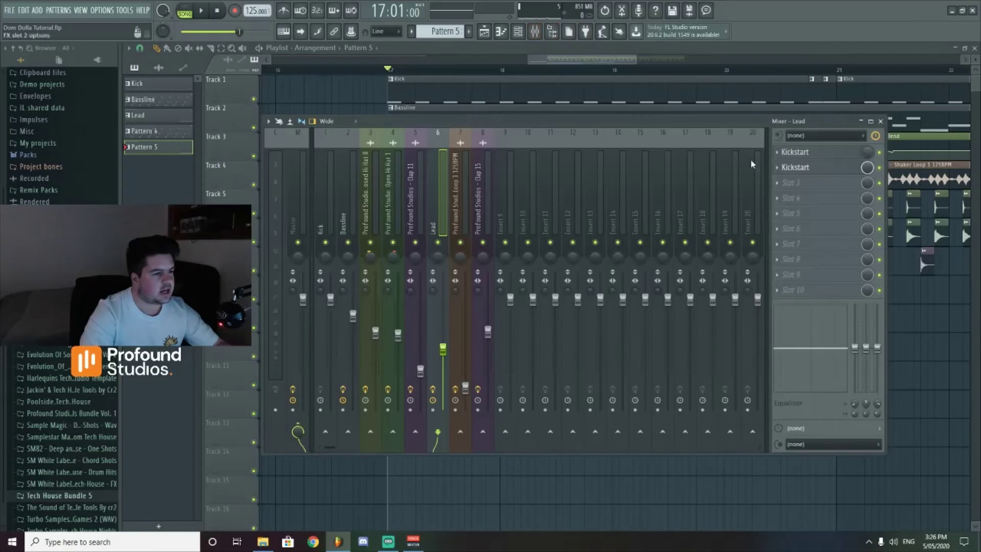
left_click(799, 168)
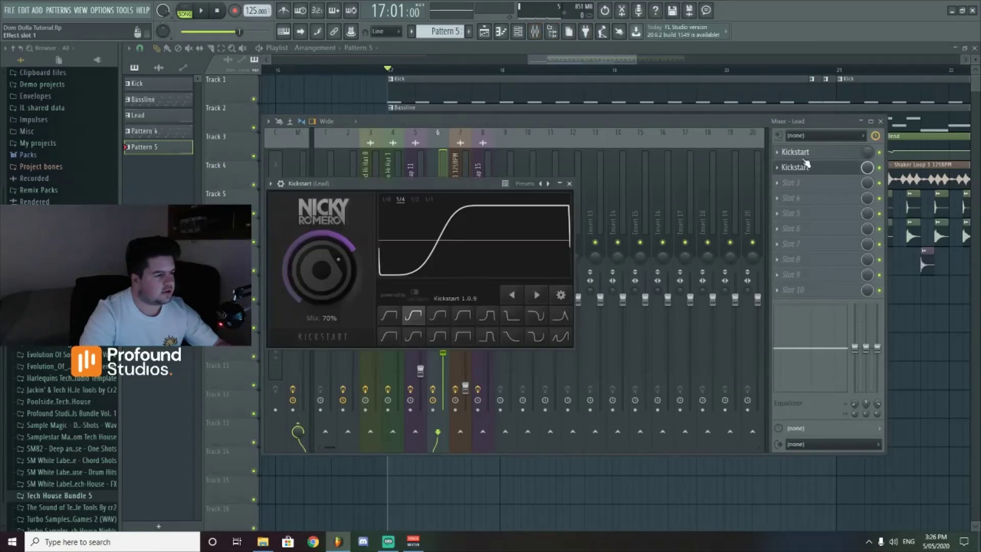
left_click(798, 154)
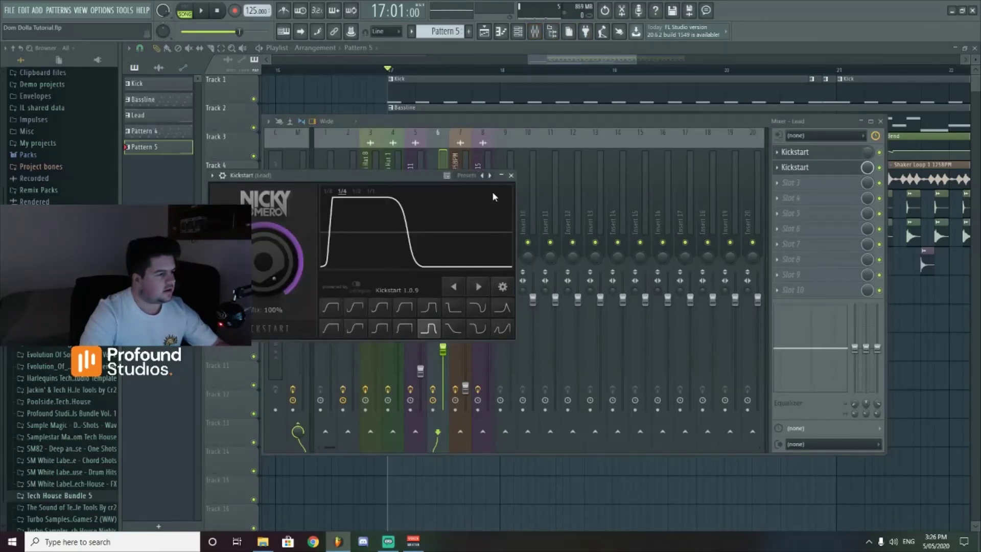
left_click(510, 175)
left_click(581, 69)
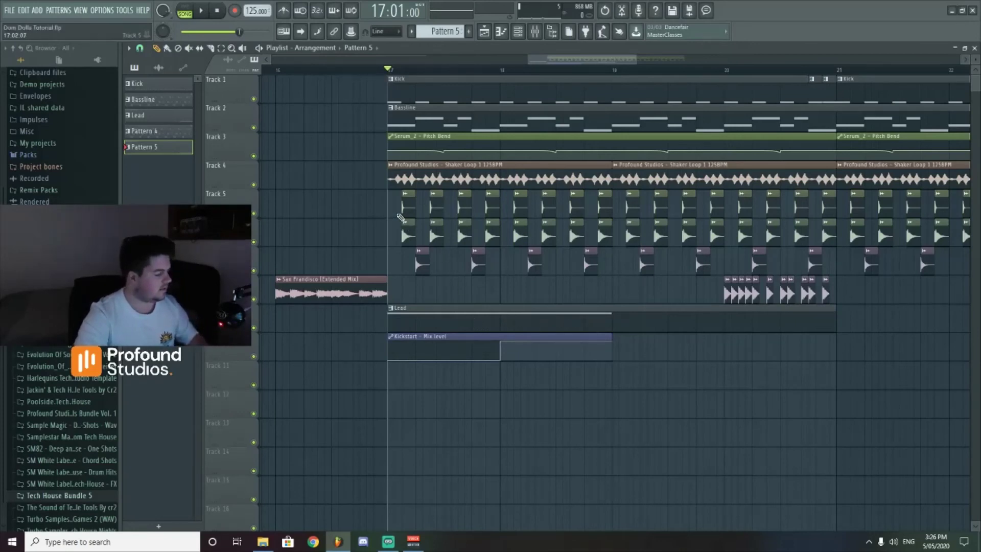
Step: Audition the arrangement in song mode from bar 17
key("space")
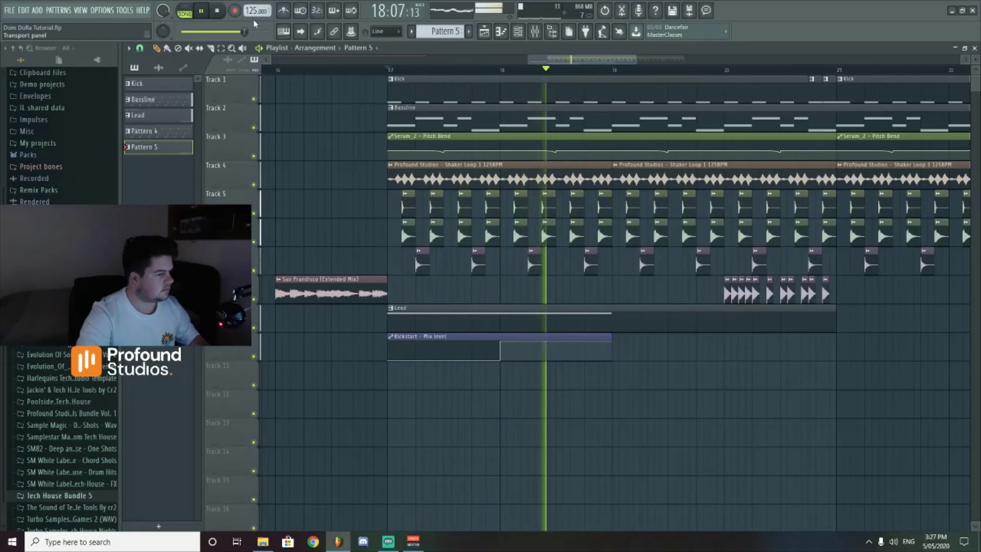
left_click(218, 15)
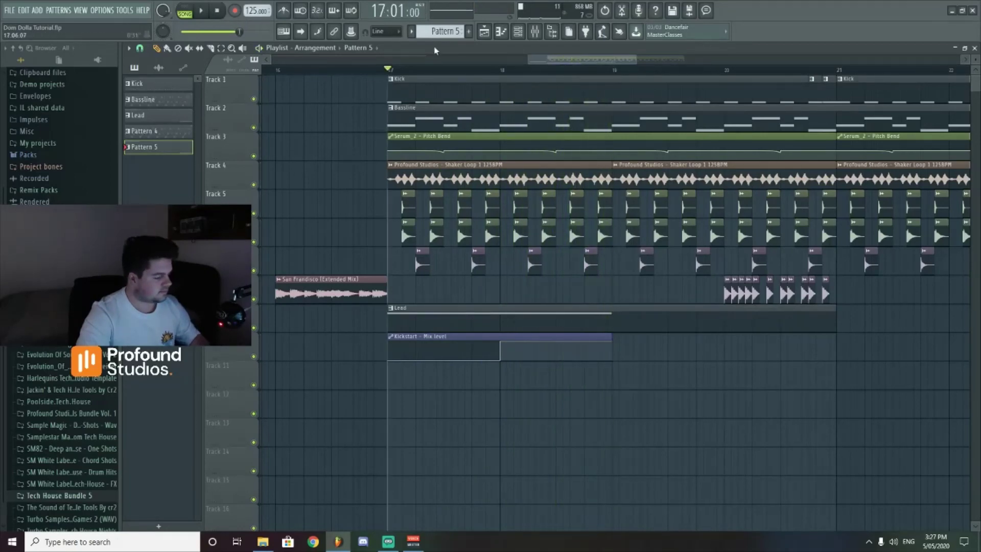
left_click_drag(558, 70, 600, 61)
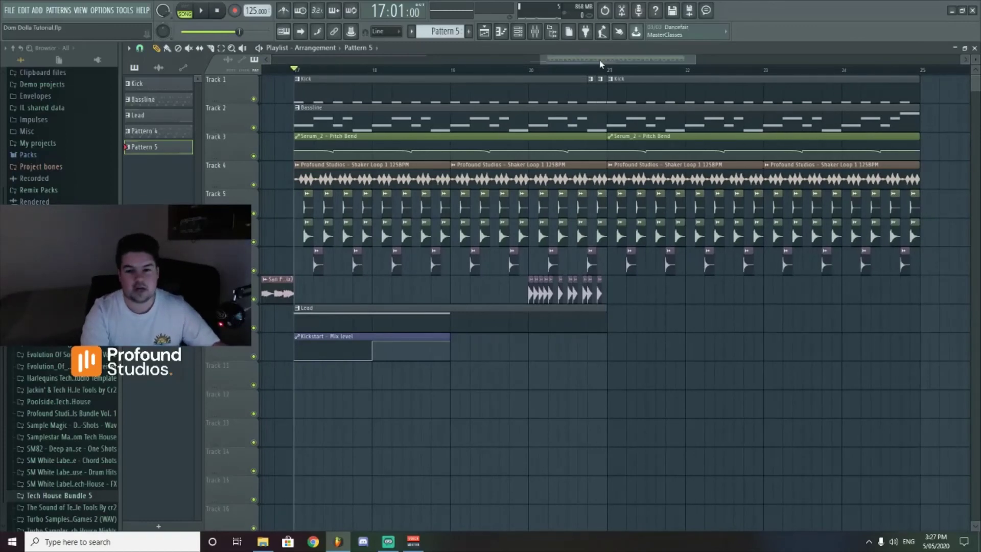
scroll(595, 57, "up", 5)
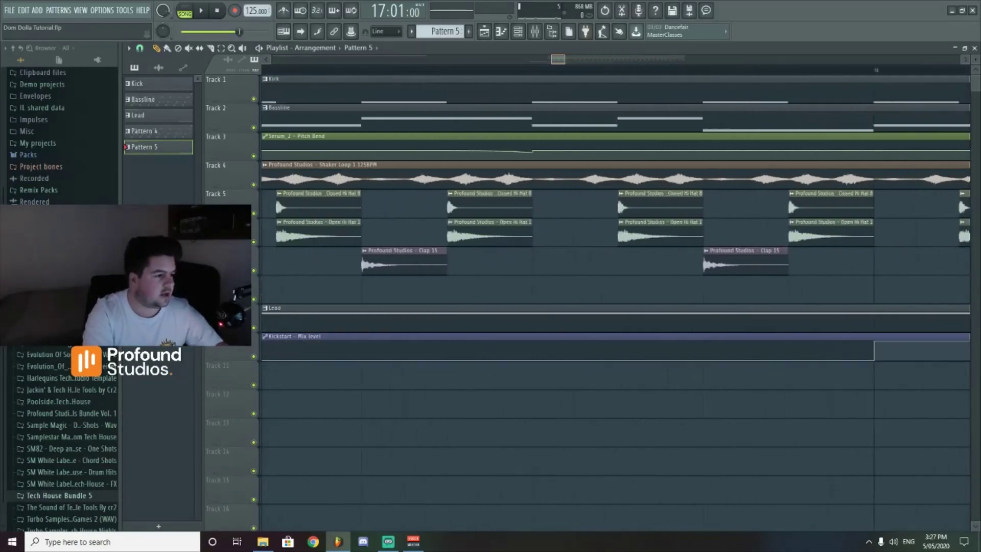
scroll(561, 60, "down", 1)
scroll(594, 57, "down", 5)
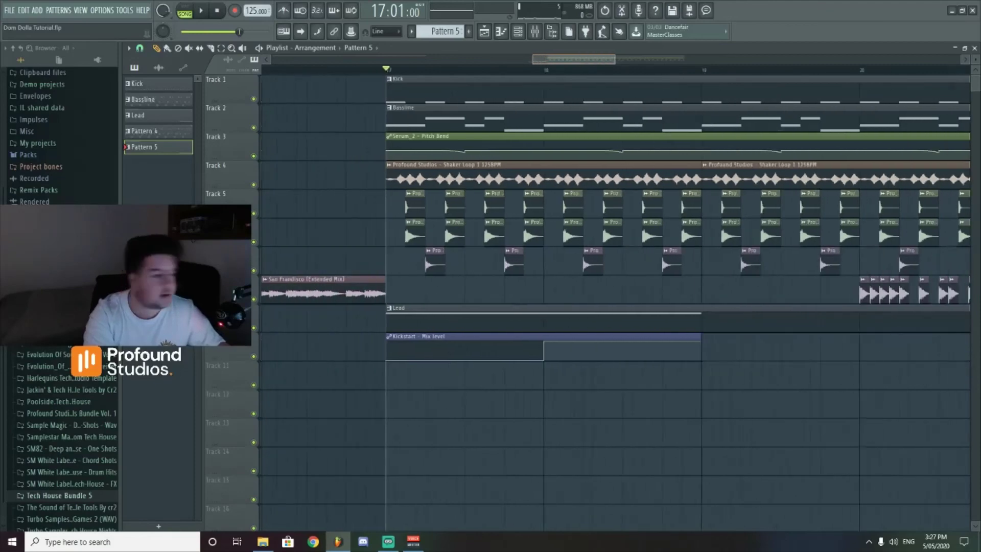
left_click_drag(651, 59, 598, 56)
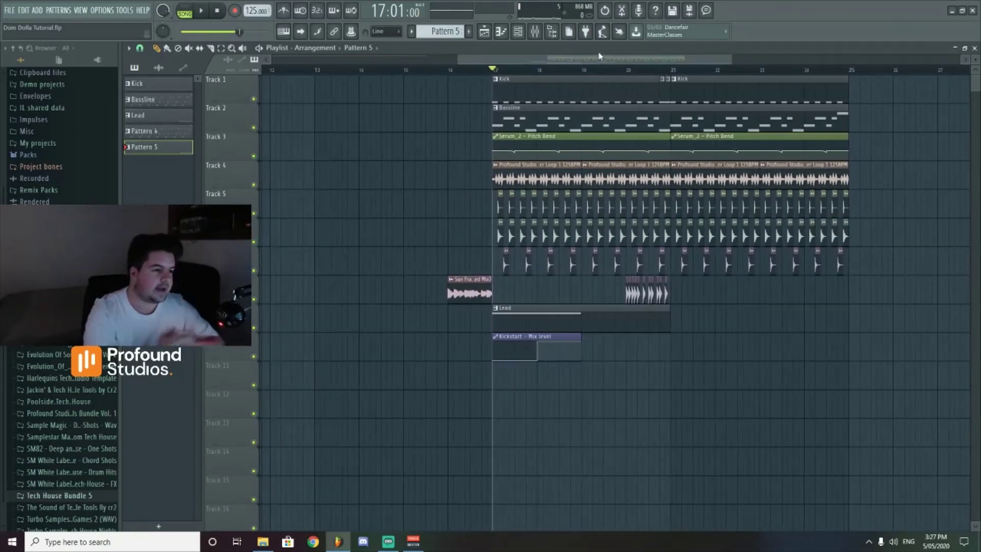